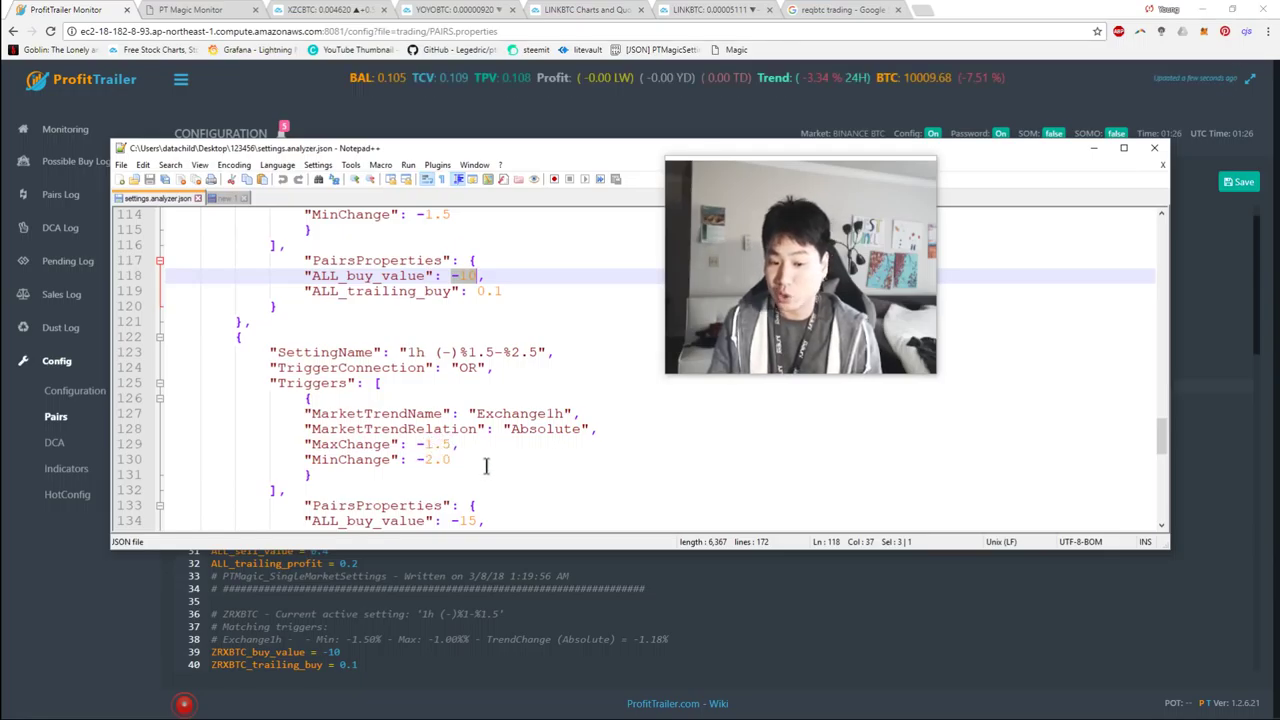
Step: Select the PairsProperties block of the 1h (-)%2.5< rule in settings.analyzer.json and move the editor aside
{"action": "scroll", "coordinate": [468, 455], "scroll_direction": "down", "scroll_amount": 3}
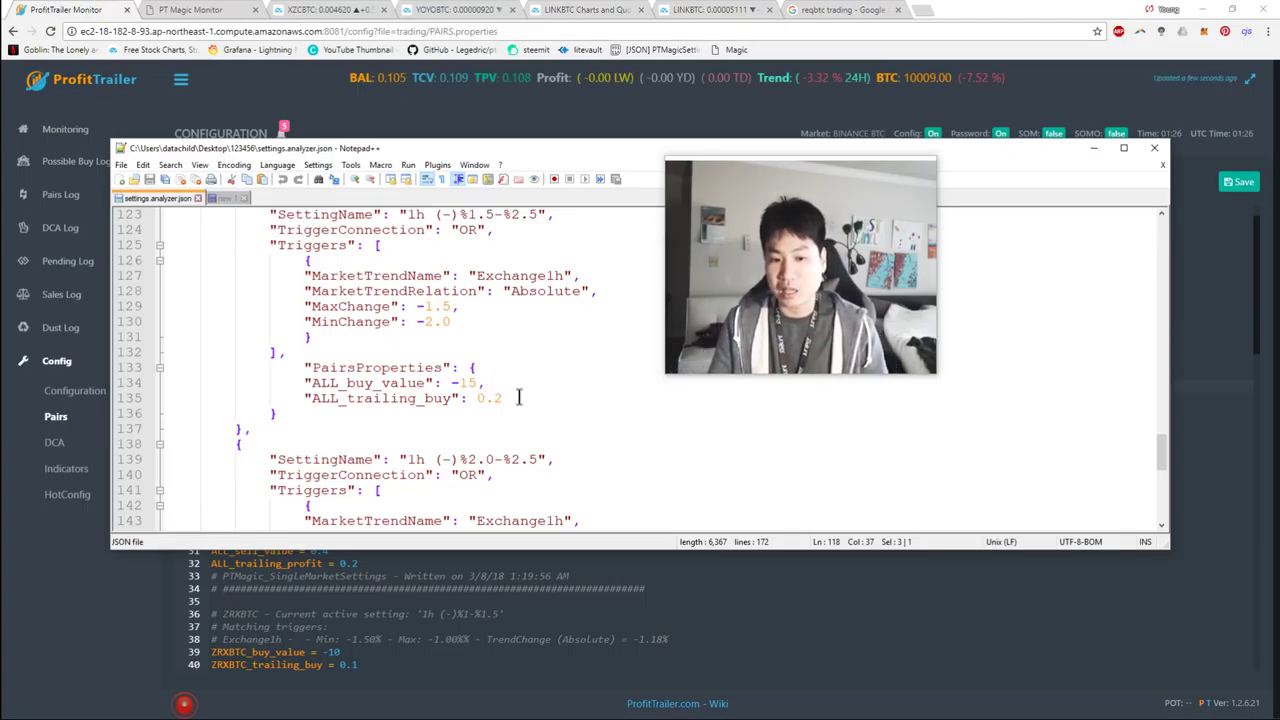
{"action": "left_click_drag", "start_coordinate": [518, 398], "coordinate": [289, 362]}
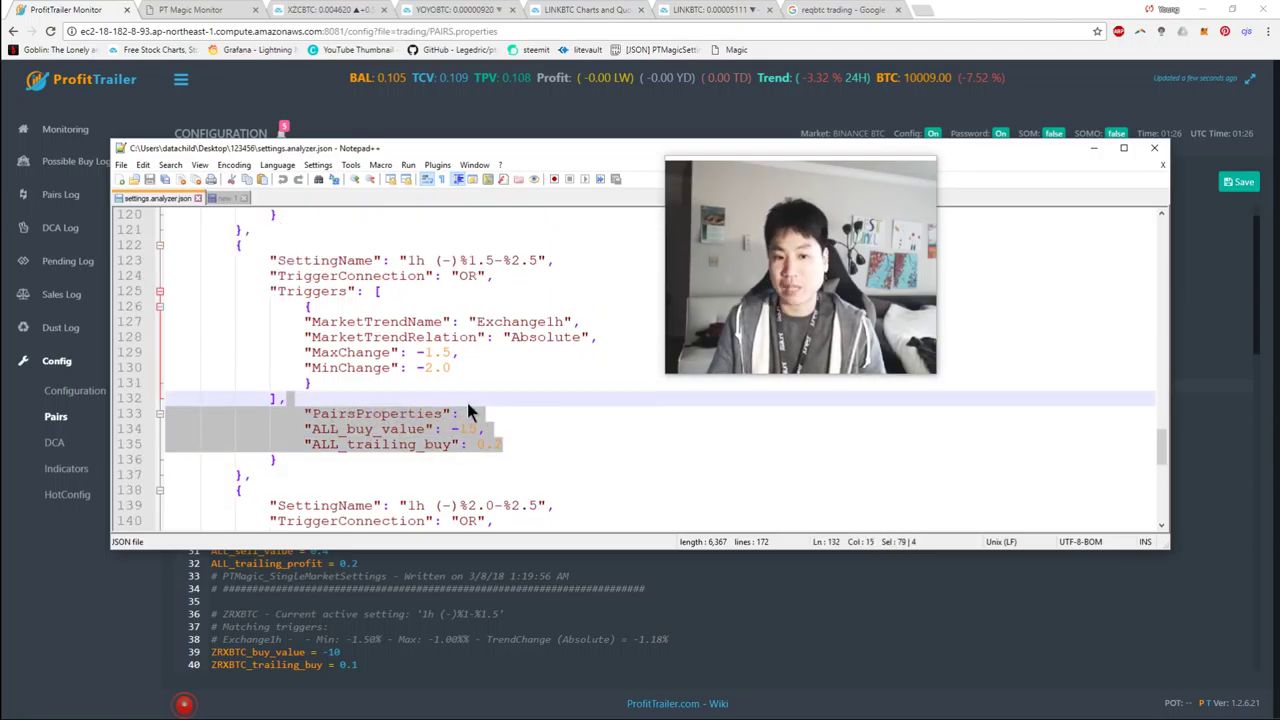
{"action": "scroll", "coordinate": [466, 400], "scroll_direction": "down", "scroll_amount": 1}
{"action": "scroll", "coordinate": [518, 420], "scroll_direction": "down", "scroll_amount": 9}
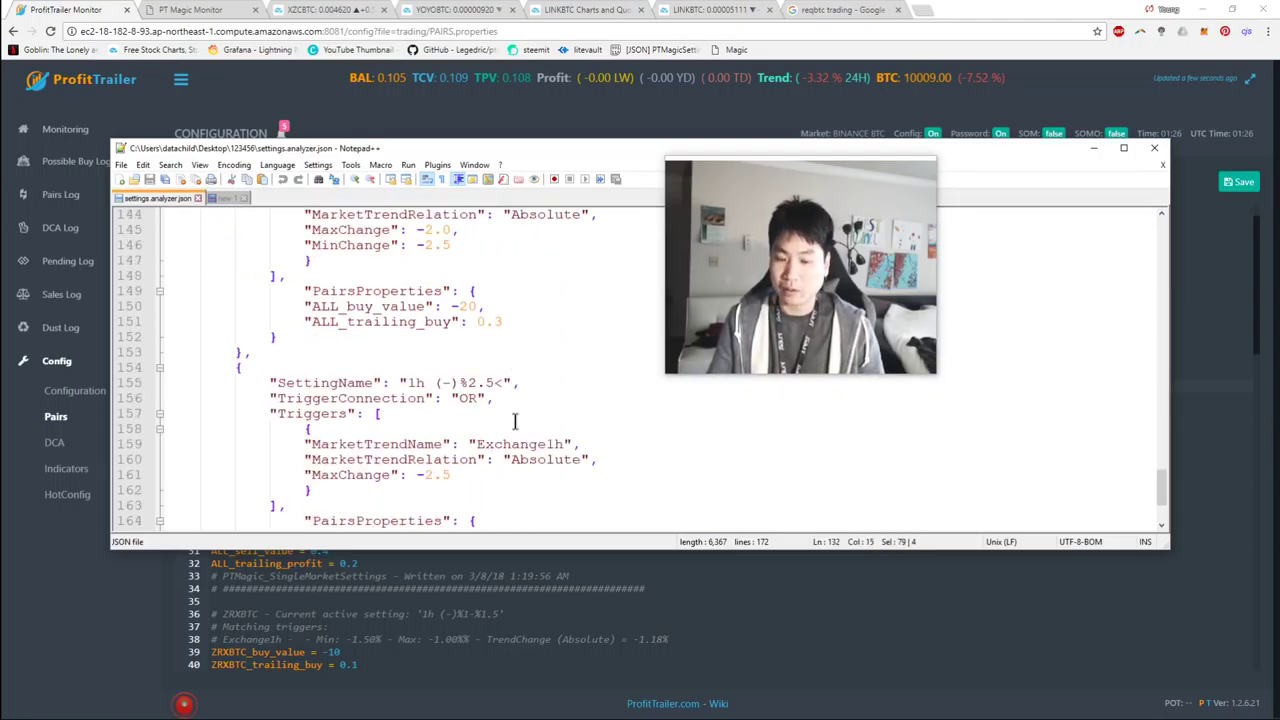
{"action": "scroll", "coordinate": [517, 416], "scroll_direction": "up", "scroll_amount": 1}
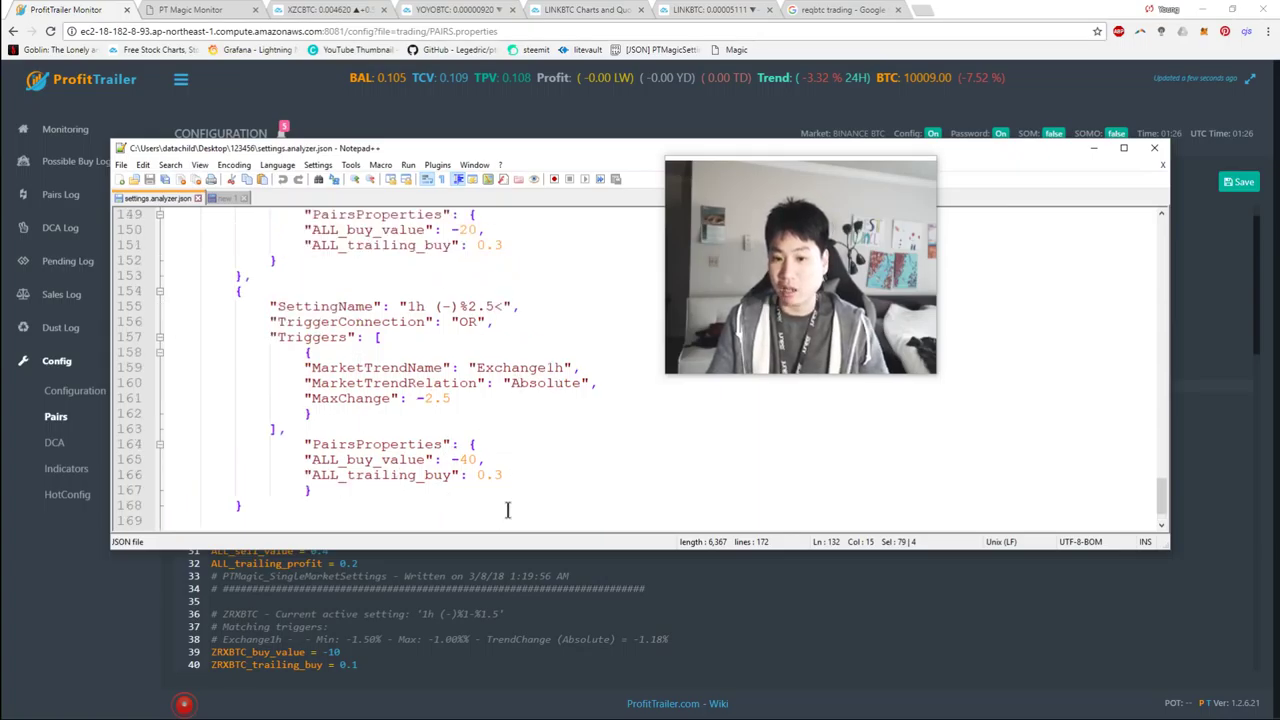
{"action": "left_click_drag", "start_coordinate": [427, 144], "coordinate": [485, 125]}
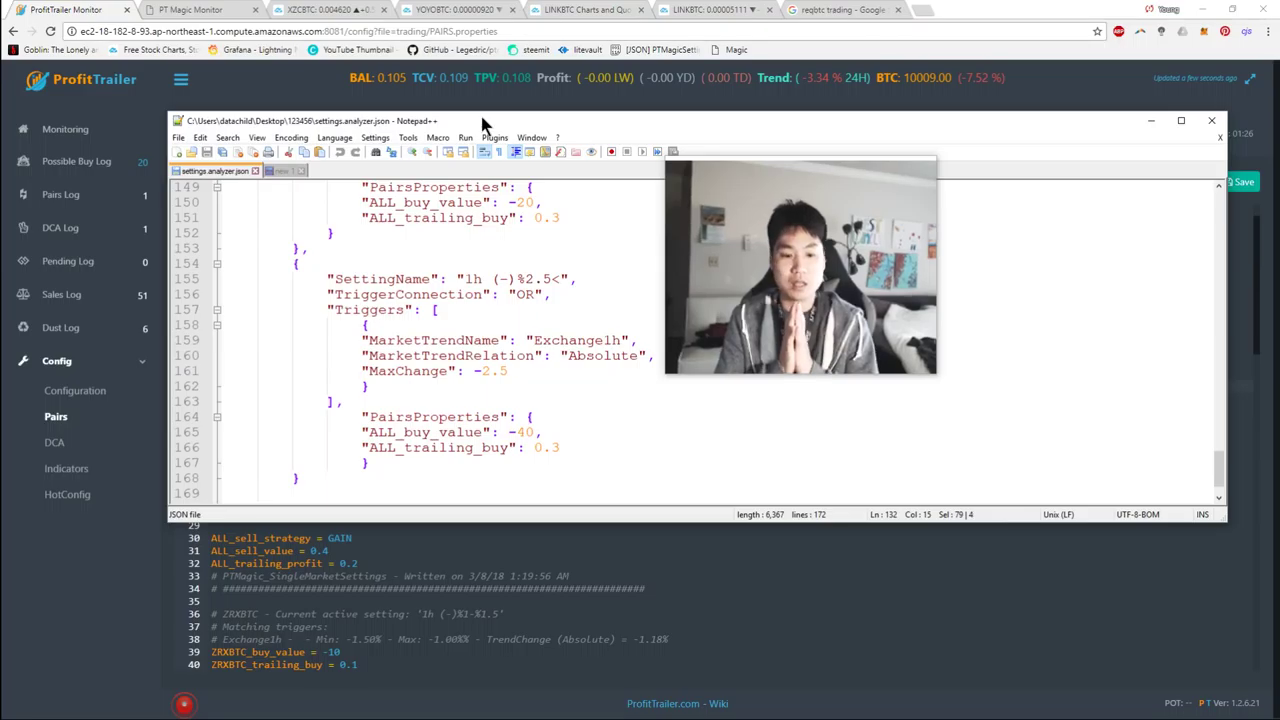
Step: Return to PT Magic Market Trends and highlight ADABTC's -0.24% Exchange 1H value
{"action": "left_click", "coordinate": [200, 10]}
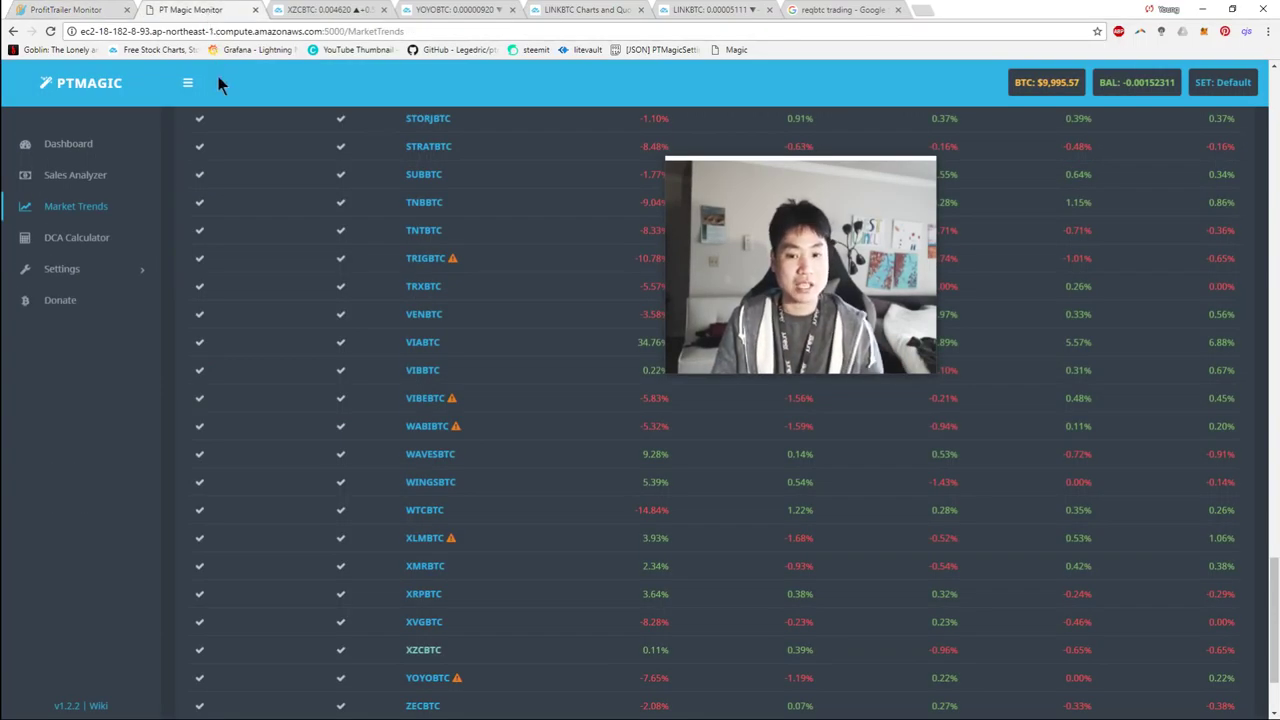
{"action": "scroll", "coordinate": [797, 400], "scroll_direction": "up", "scroll_amount": 13}
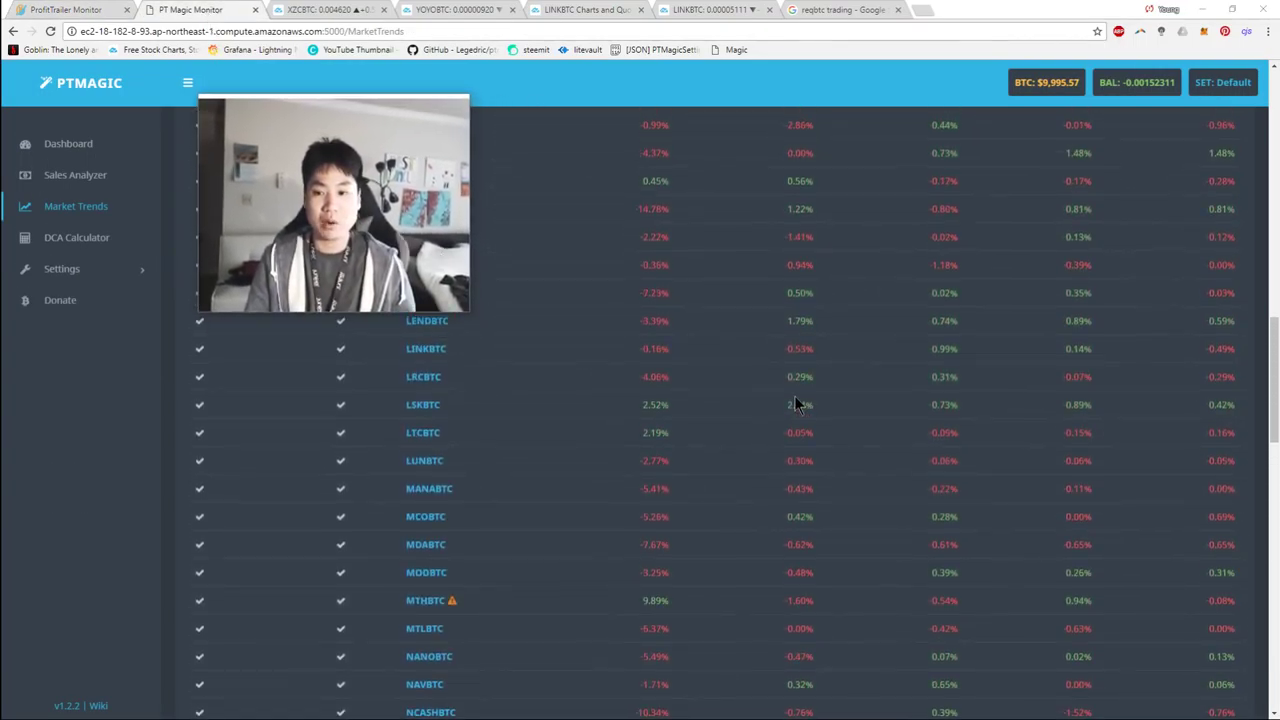
{"action": "scroll", "coordinate": [797, 403], "scroll_direction": "up", "scroll_amount": 15}
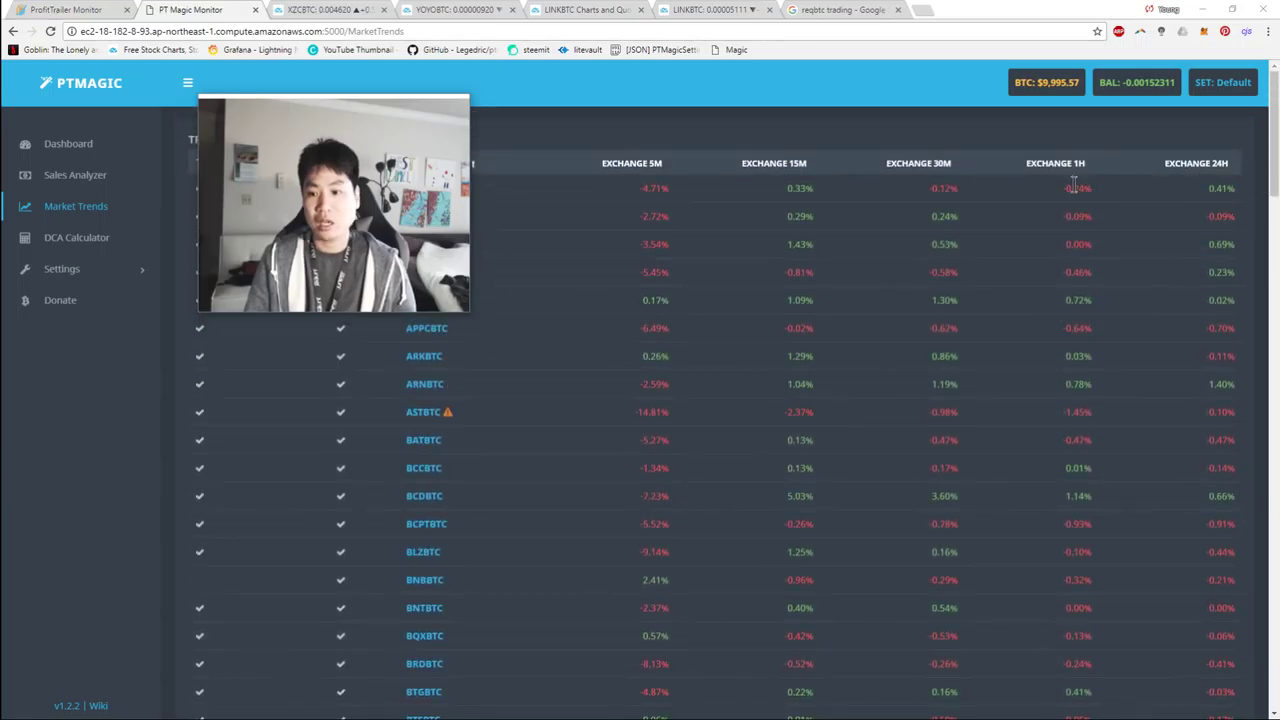
{"action": "left_click", "coordinate": [760, 275]}
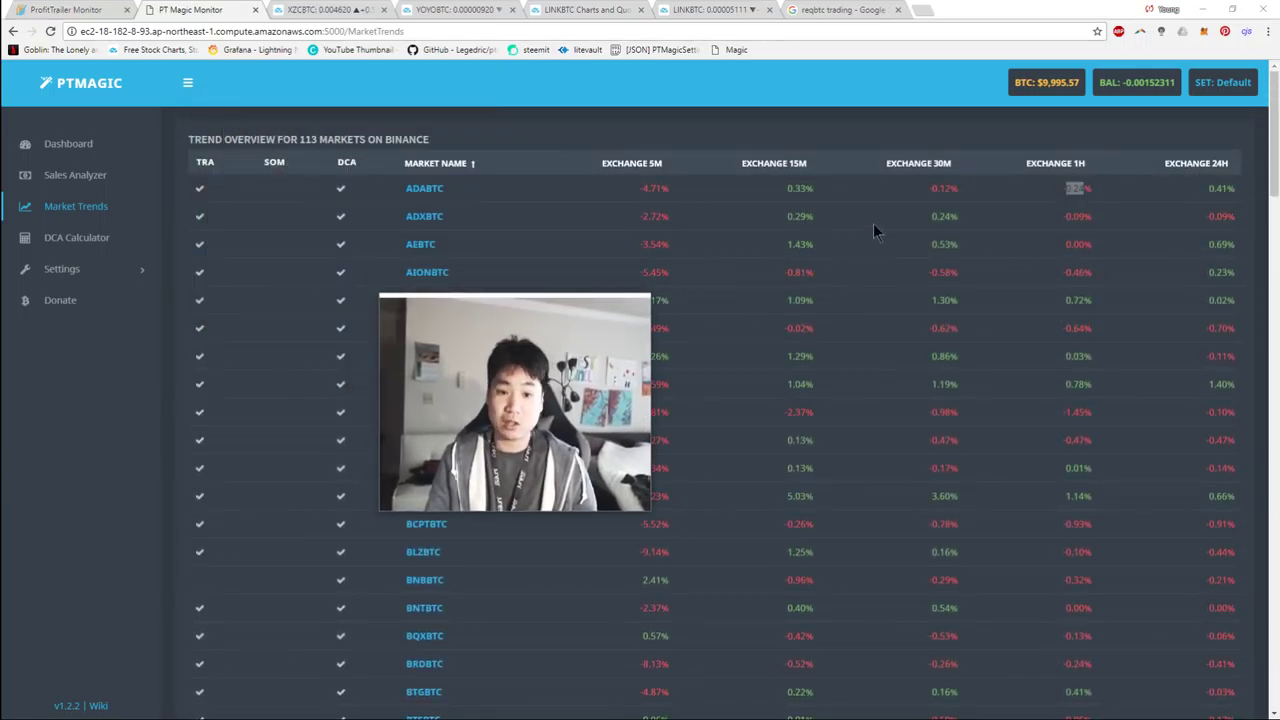
{"action": "left_click_drag", "start_coordinate": [1055, 193], "coordinate": [1111, 197]}
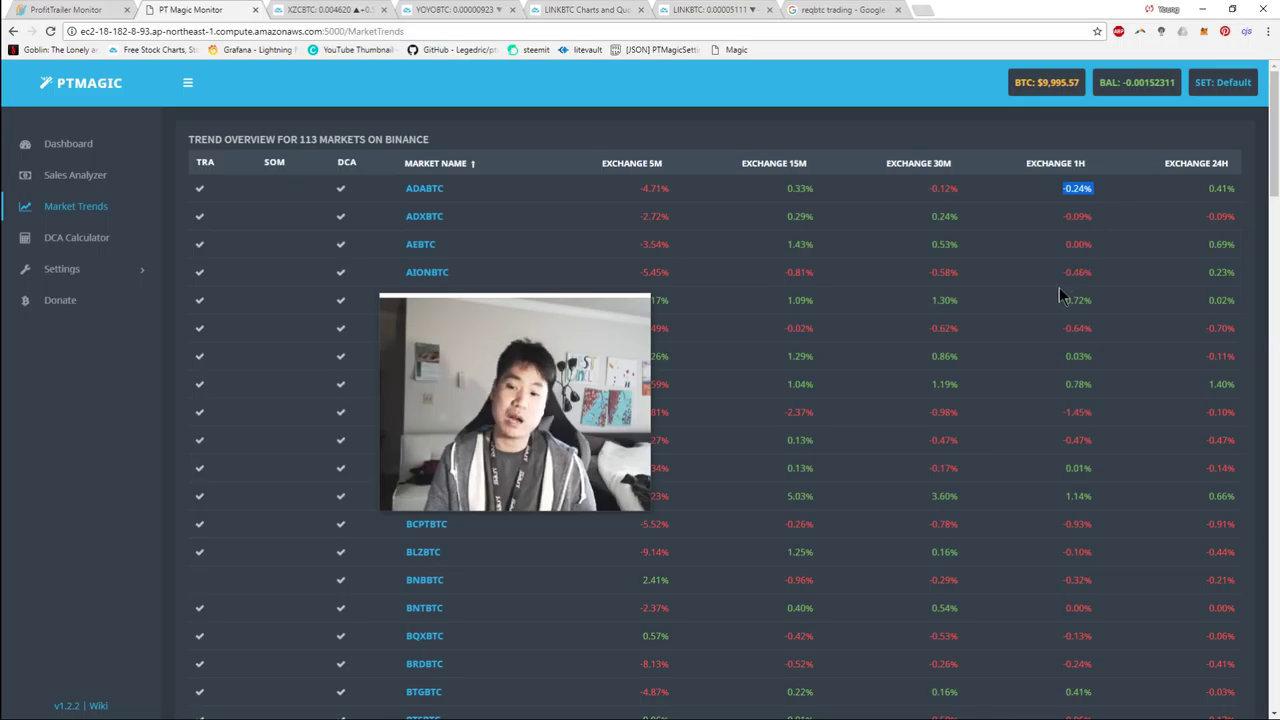
Step: Sort Market Trends by Exchange 1H ascending and open GVTBTC's -1.74% chart in TradingView
{"action": "left_click", "coordinate": [1055, 163]}
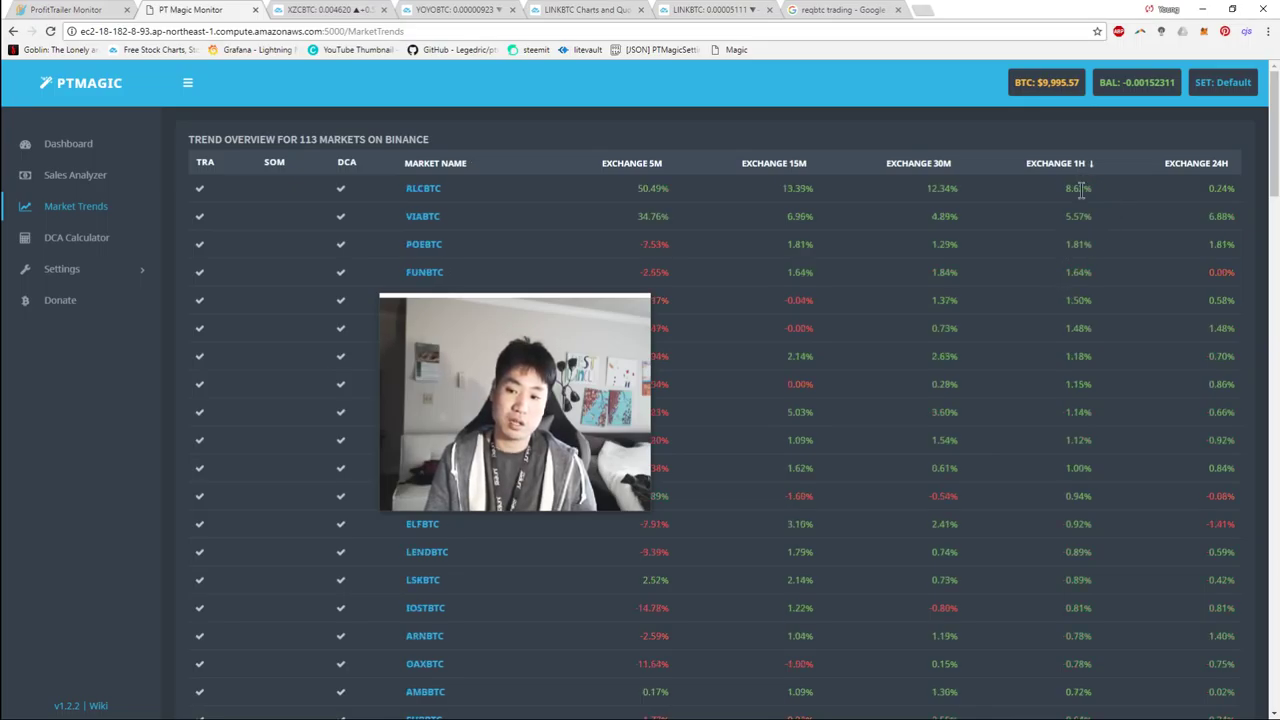
{"action": "left_click", "coordinate": [1075, 163]}
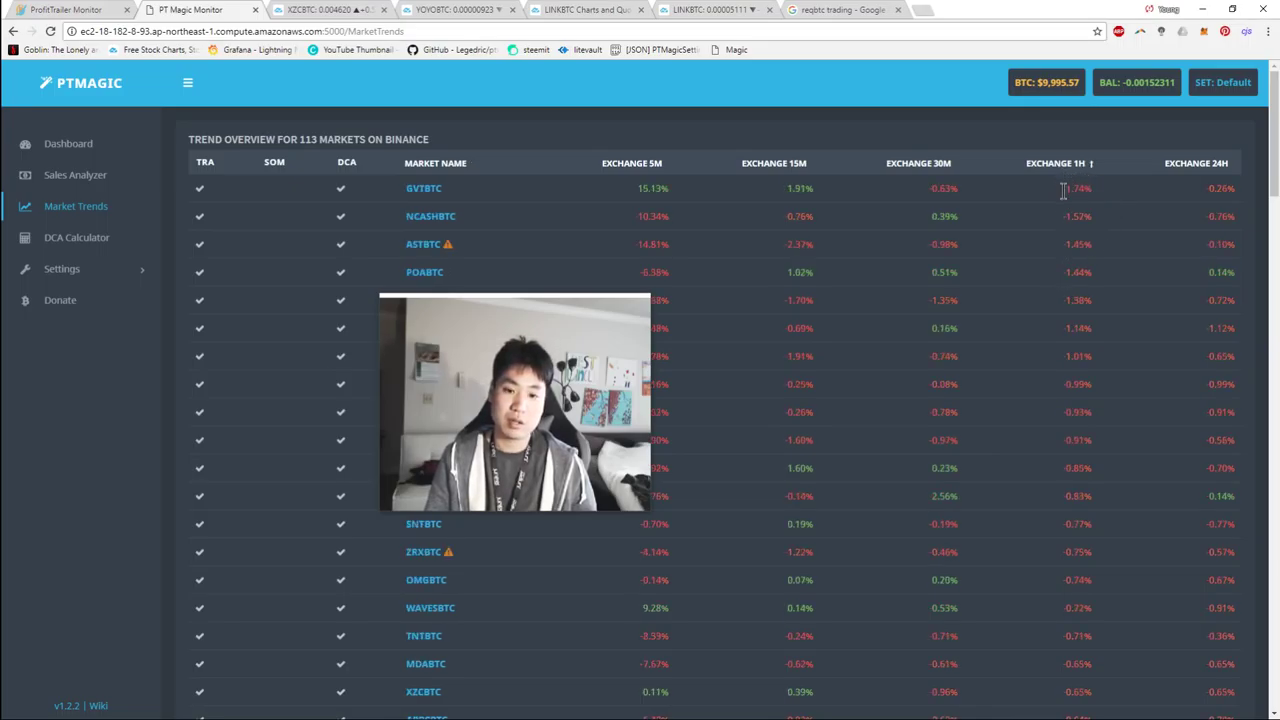
{"action": "left_click_drag", "start_coordinate": [1065, 194], "coordinate": [1150, 195]}
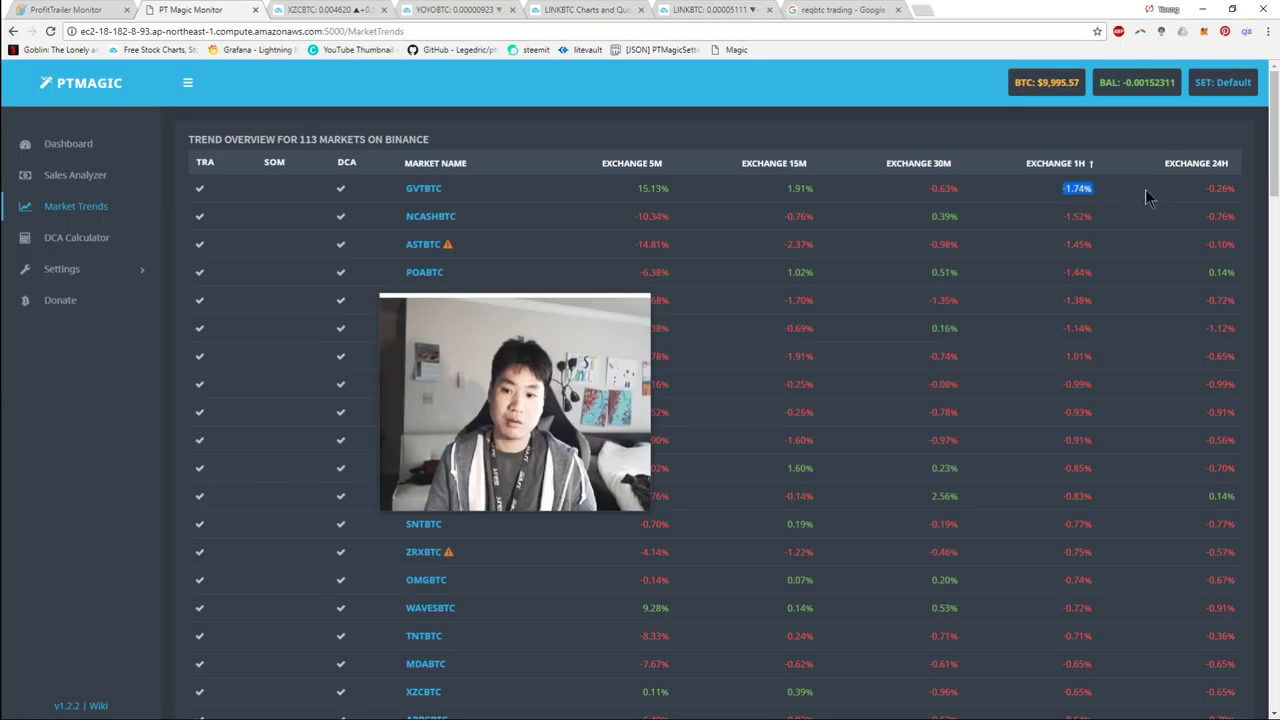
{"action": "left_click", "coordinate": [441, 197]}
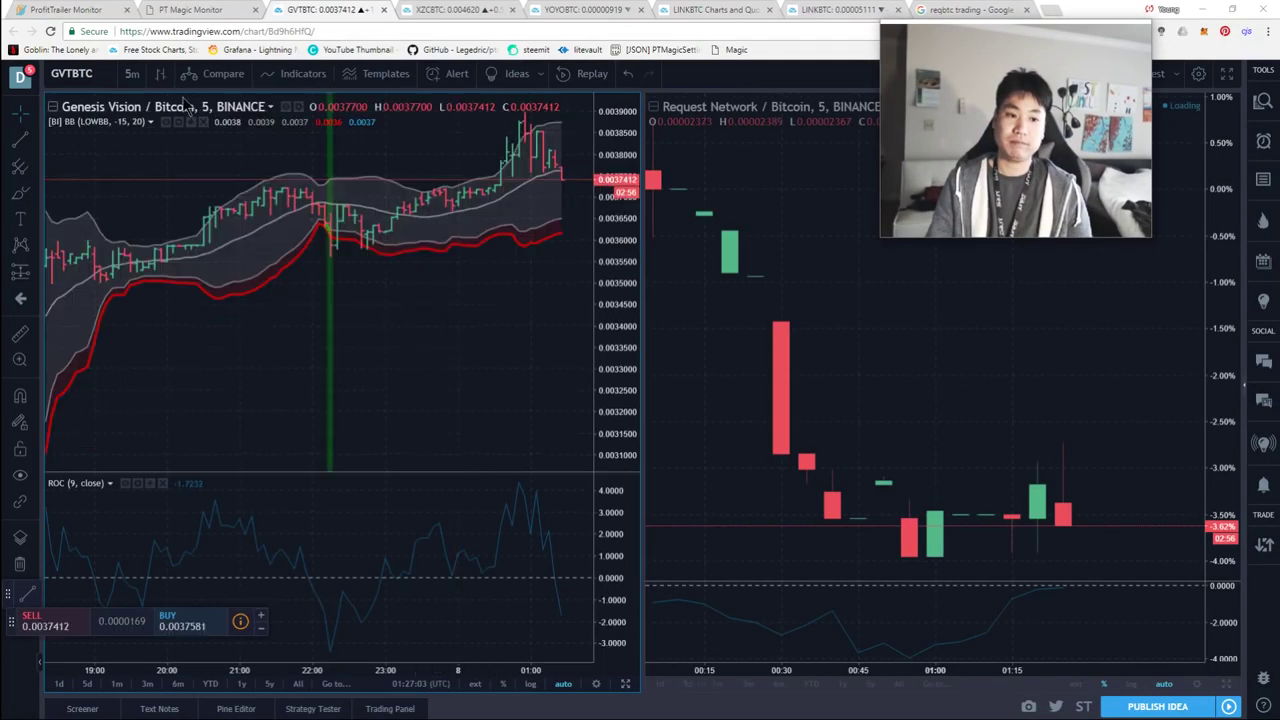
Step: Measure GVTBTC's latest drop over the last 5-minute candles, then go back to Market Trends
{"action": "scroll", "coordinate": [547, 265], "scroll_direction": "up", "scroll_amount": 5}
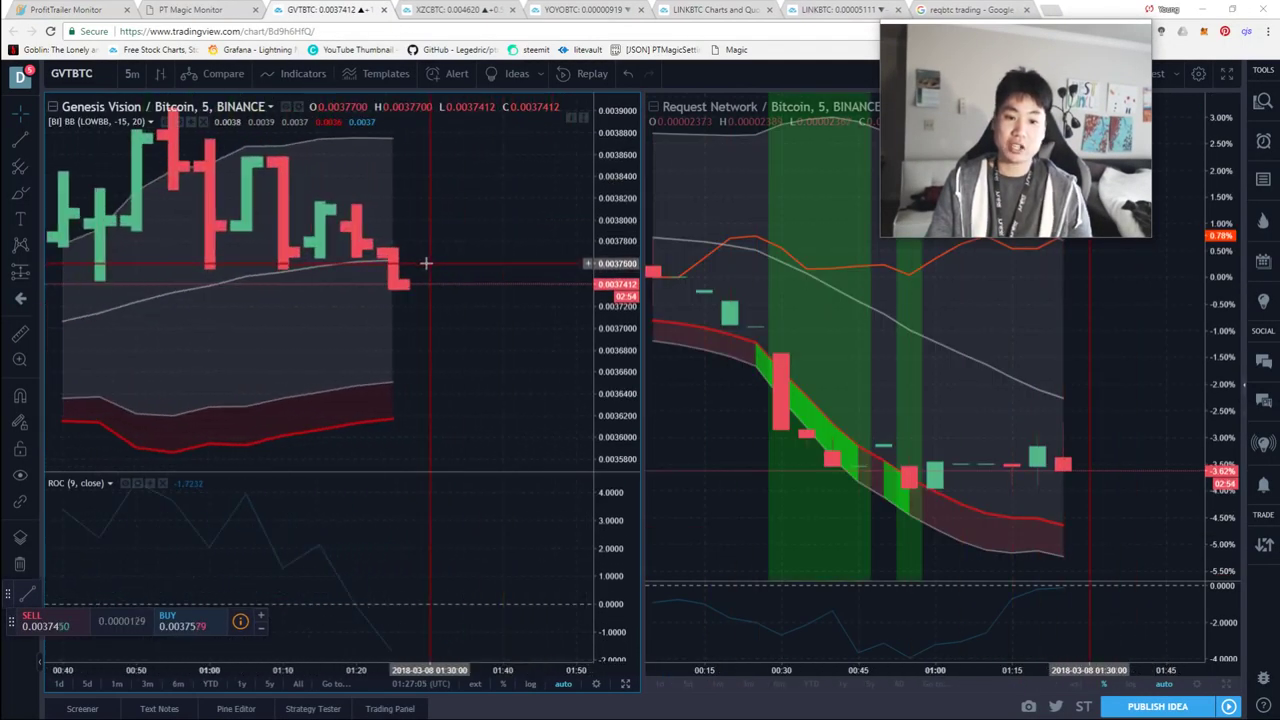
{"action": "left_click", "coordinate": [362, 247], "text": "shift"}
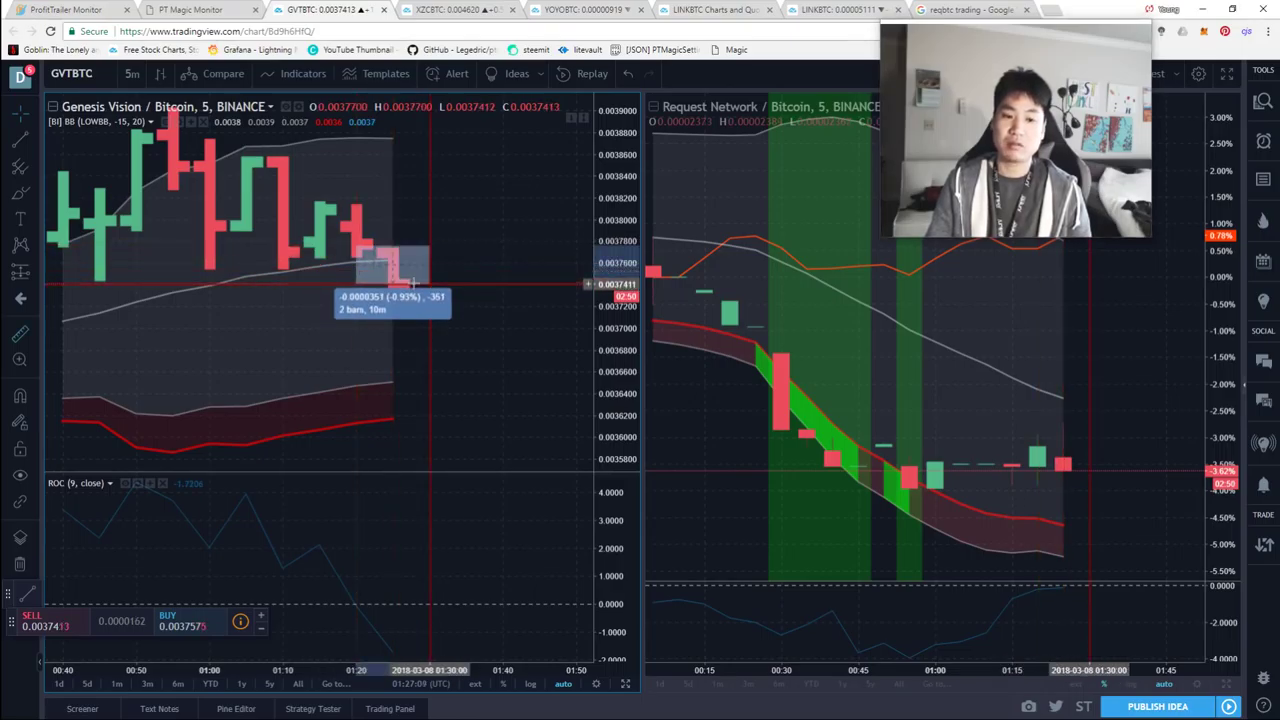
{"action": "double_click", "coordinate": [355, 240]}
{"action": "left_click", "coordinate": [358, 265], "text": "shift"}
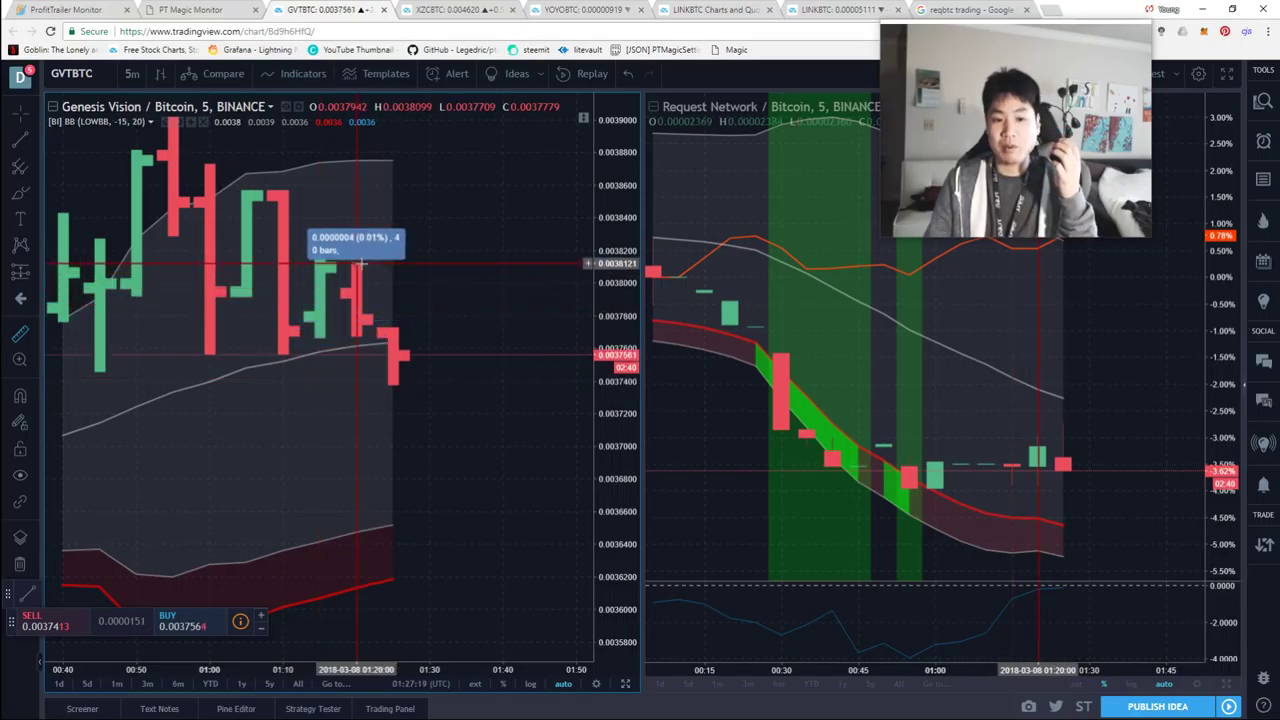
{"action": "double_click", "coordinate": [489, 409]}
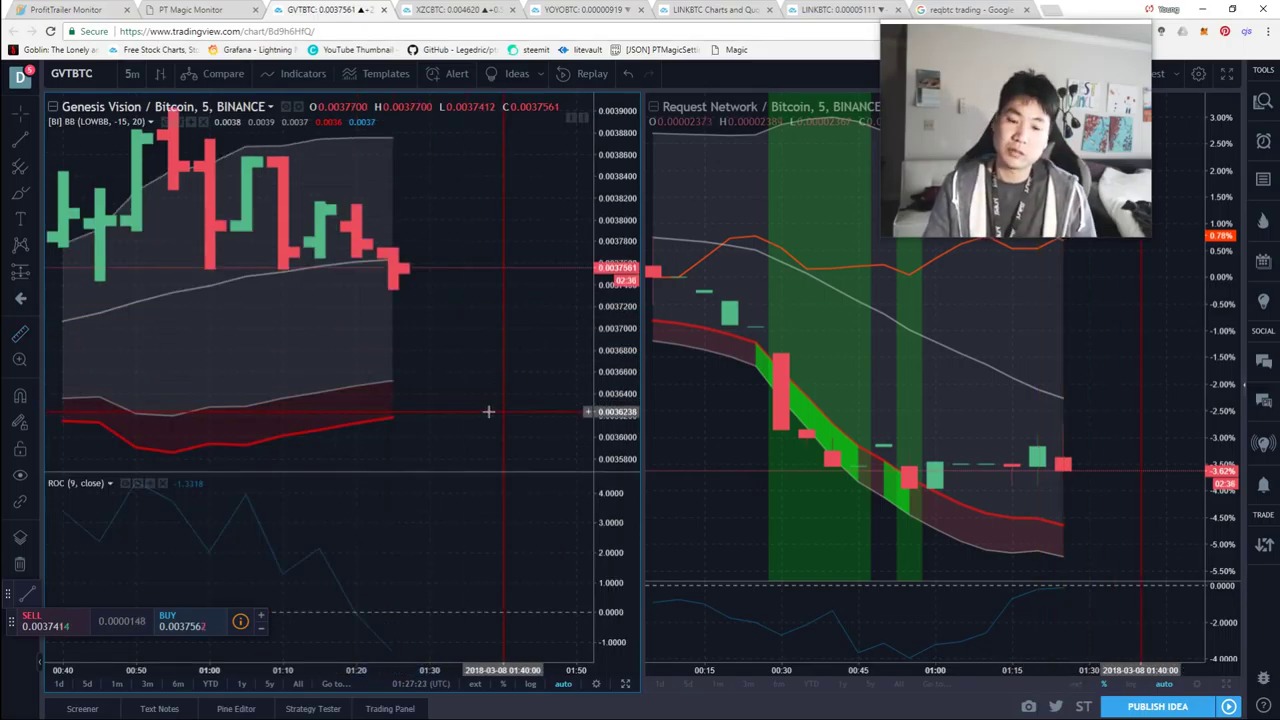
{"action": "scroll", "coordinate": [469, 373], "scroll_direction": "down", "scroll_amount": 2}
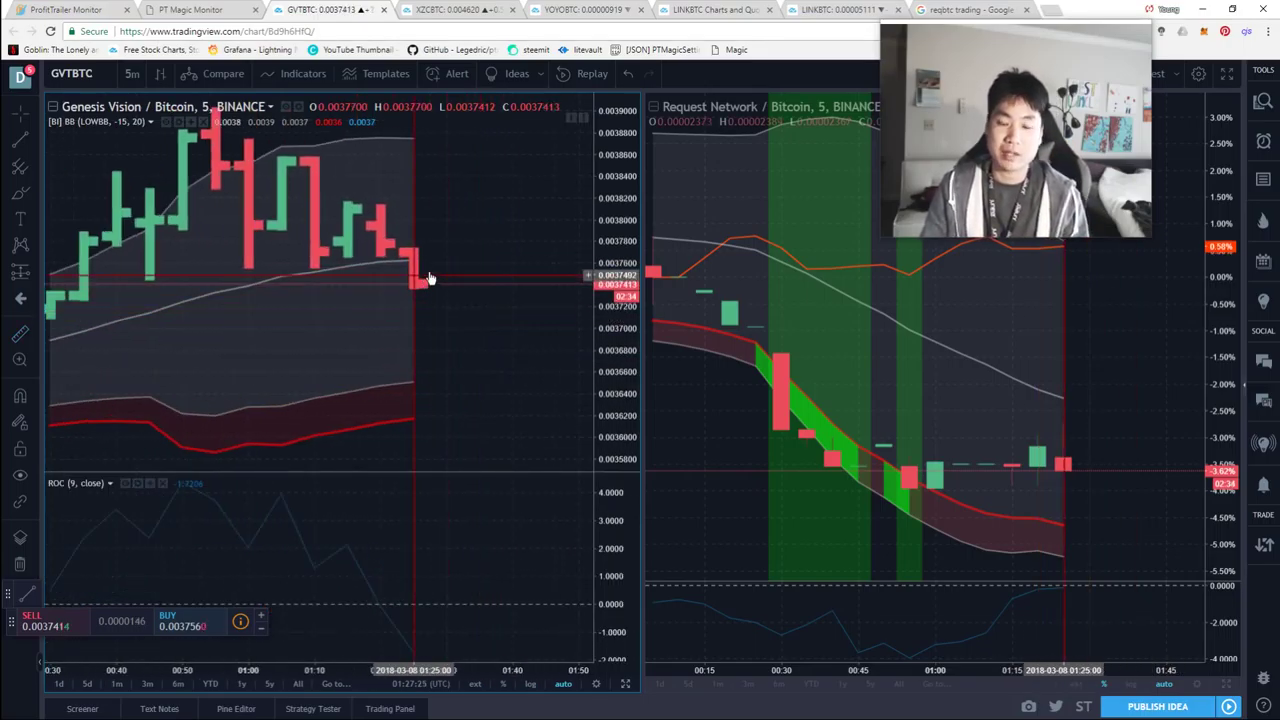
{"action": "left_click", "coordinate": [203, 10]}
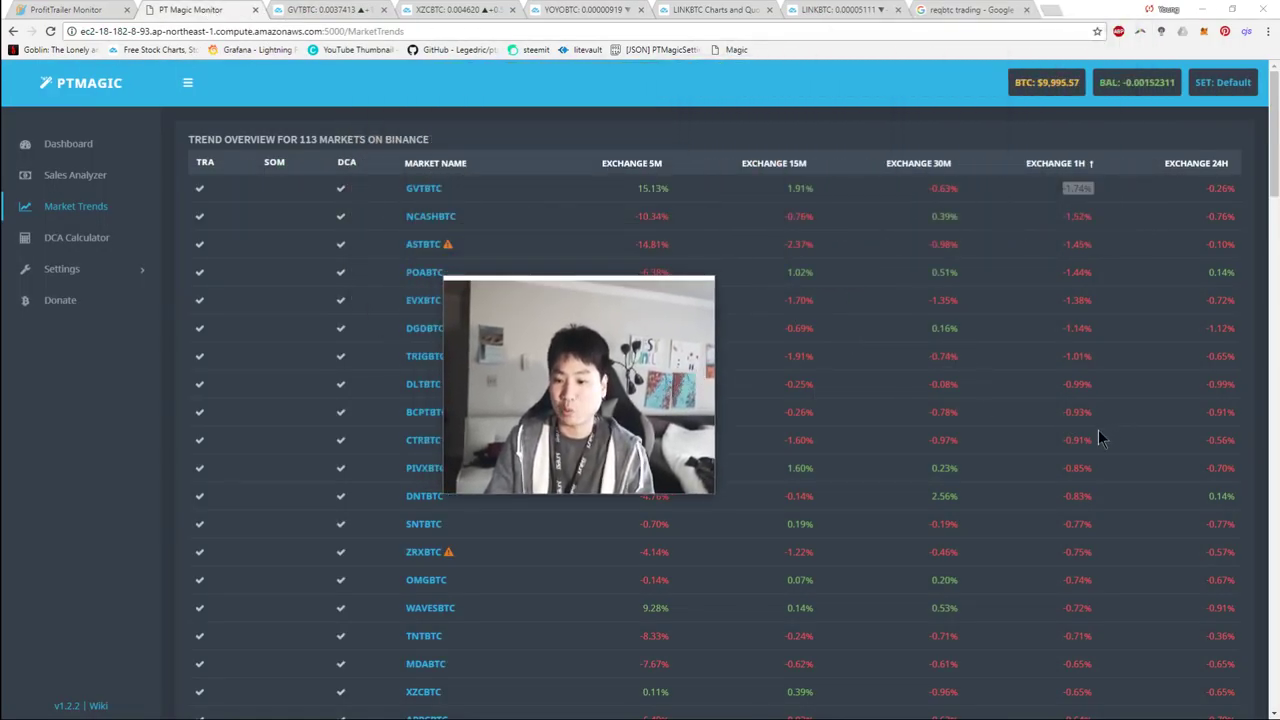
Step: Check YOYOBTC's active 1h (-)%1-%1.5 setting with buy value -10, then open its TradingView chart
{"action": "scroll", "coordinate": [1110, 500], "scroll_direction": "down", "scroll_amount": 15}
{"action": "scroll", "coordinate": [1111, 544], "scroll_direction": "down", "scroll_amount": 10}
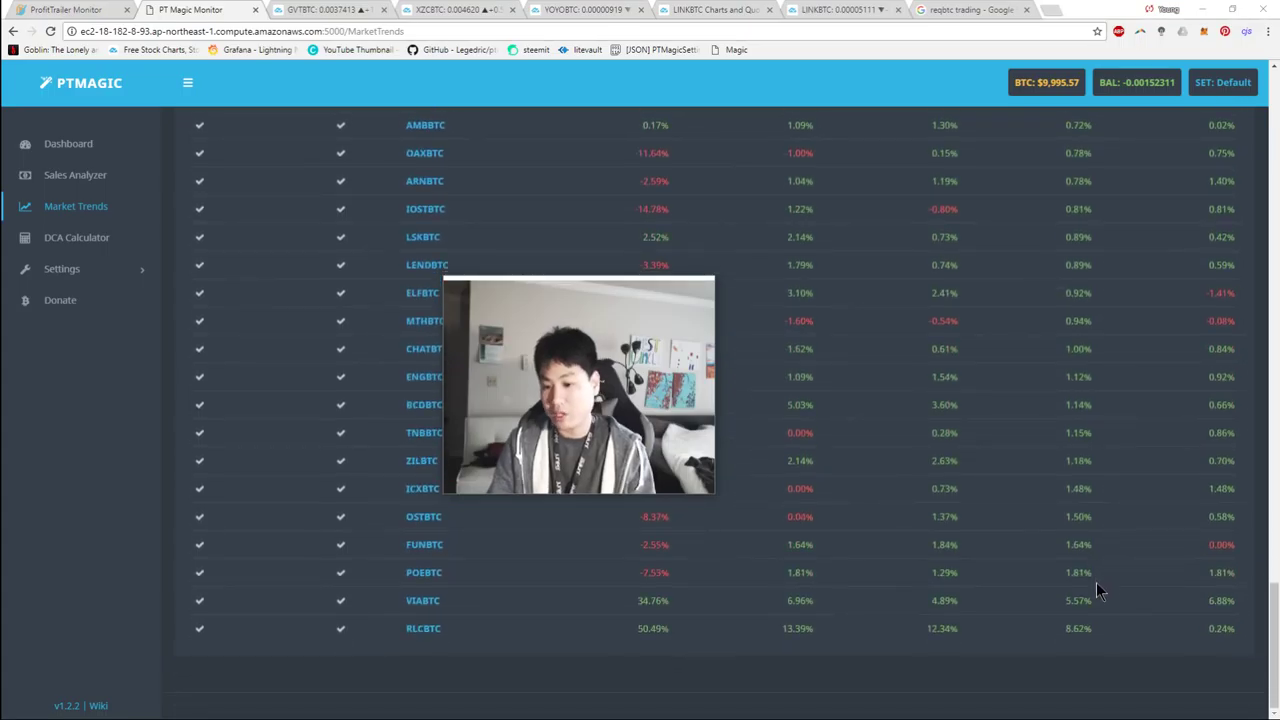
{"action": "triple_click", "coordinate": [1087, 628]}
{"action": "left_click", "coordinate": [1087, 628]}
{"action": "scroll", "coordinate": [1094, 587], "scroll_direction": "up", "scroll_amount": 15}
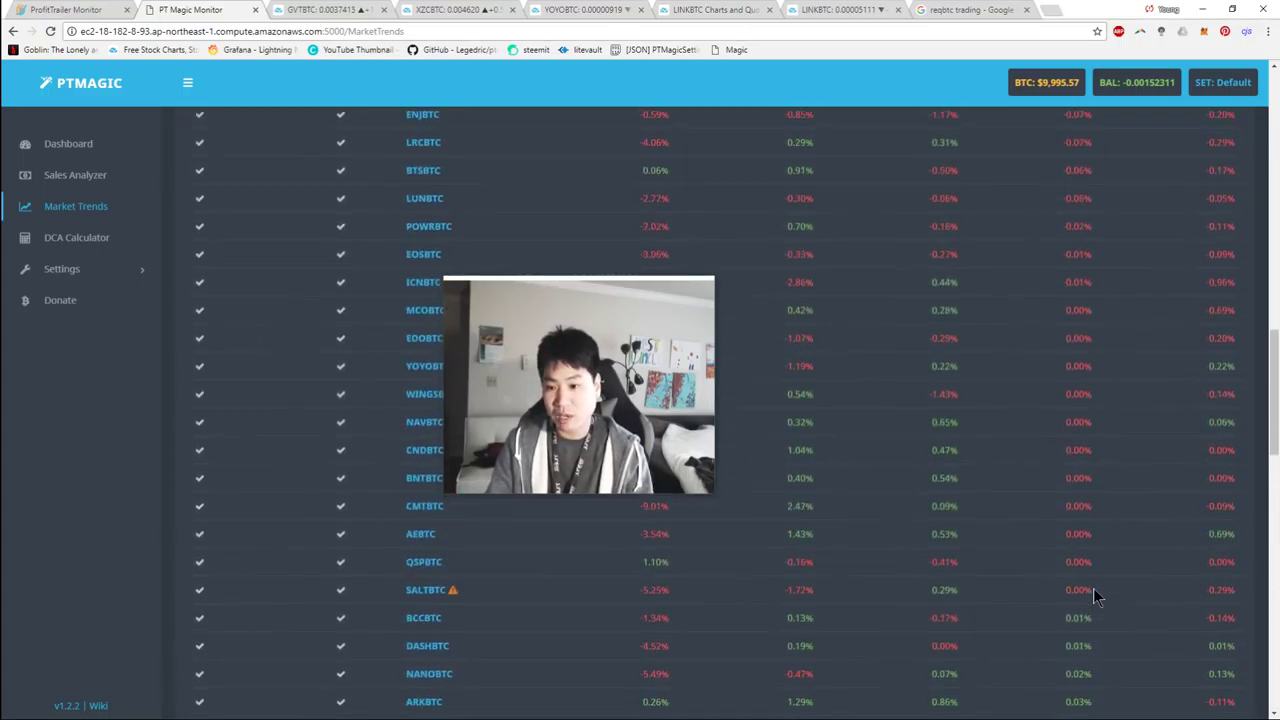
{"action": "scroll", "coordinate": [1094, 587], "scroll_direction": "down", "scroll_amount": 4}
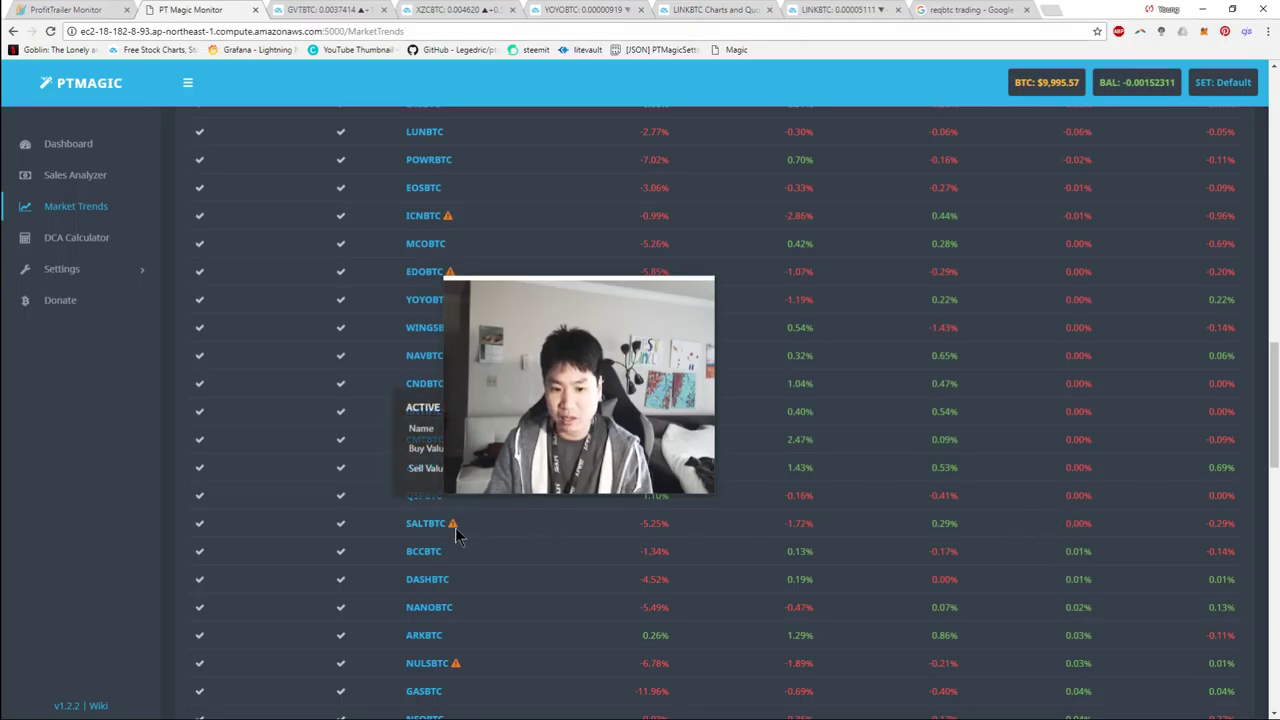
{"action": "mouse_move", "coordinate": [459, 305]}
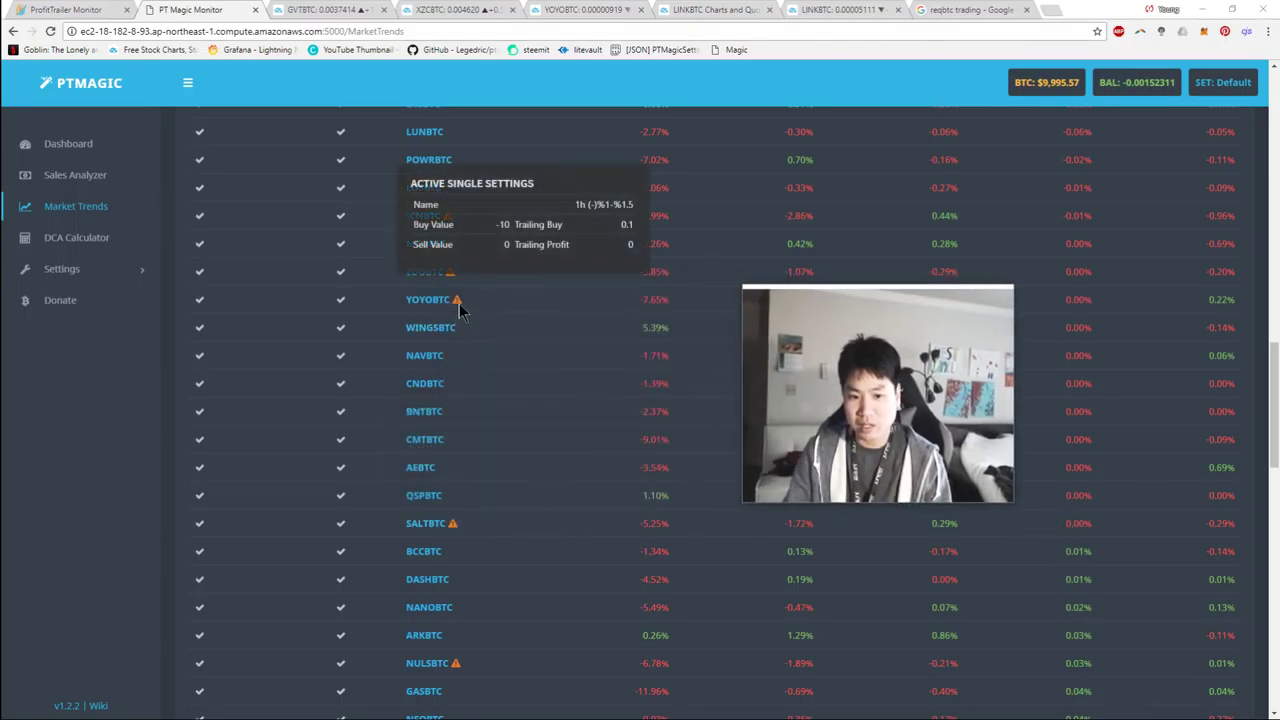
{"action": "scroll", "coordinate": [470, 330], "scroll_direction": "up", "scroll_amount": 1}
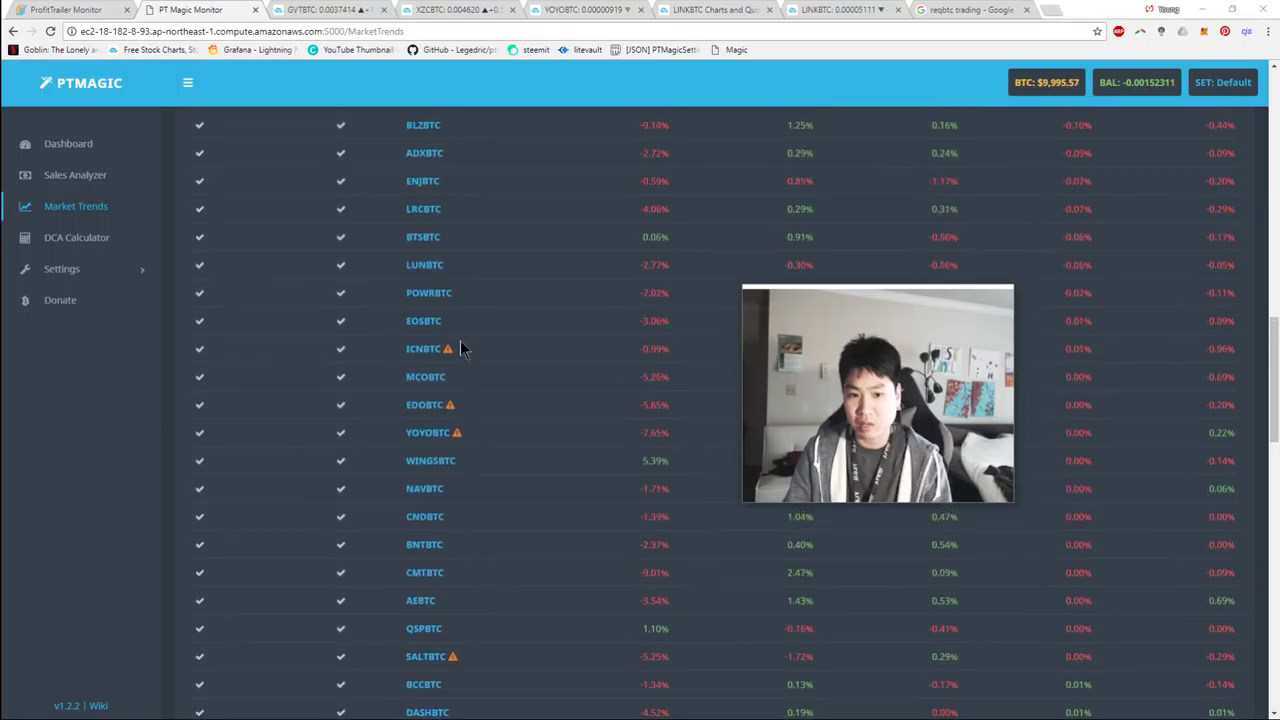
{"action": "left_click", "coordinate": [440, 440]}
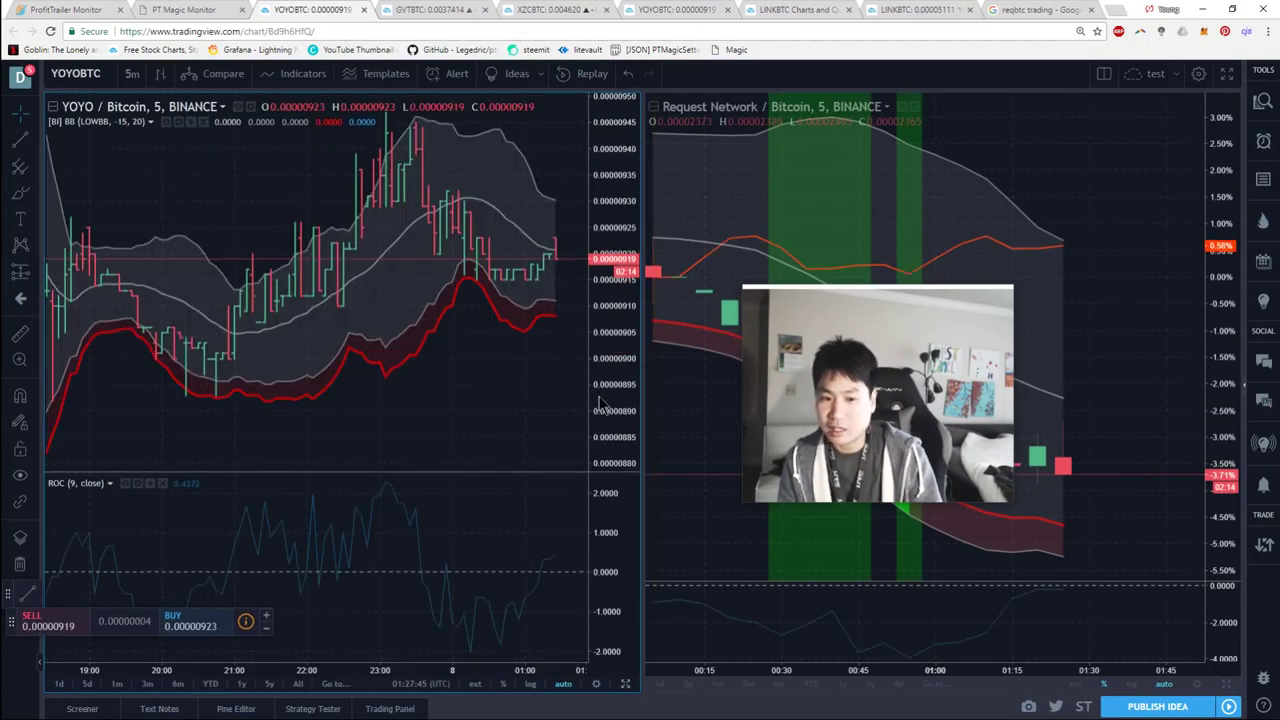
Step: Measure YOYOBTC's recent price drop on the 5-minute chart
{"action": "scroll", "coordinate": [533, 283], "scroll_direction": "up", "scroll_amount": 3}
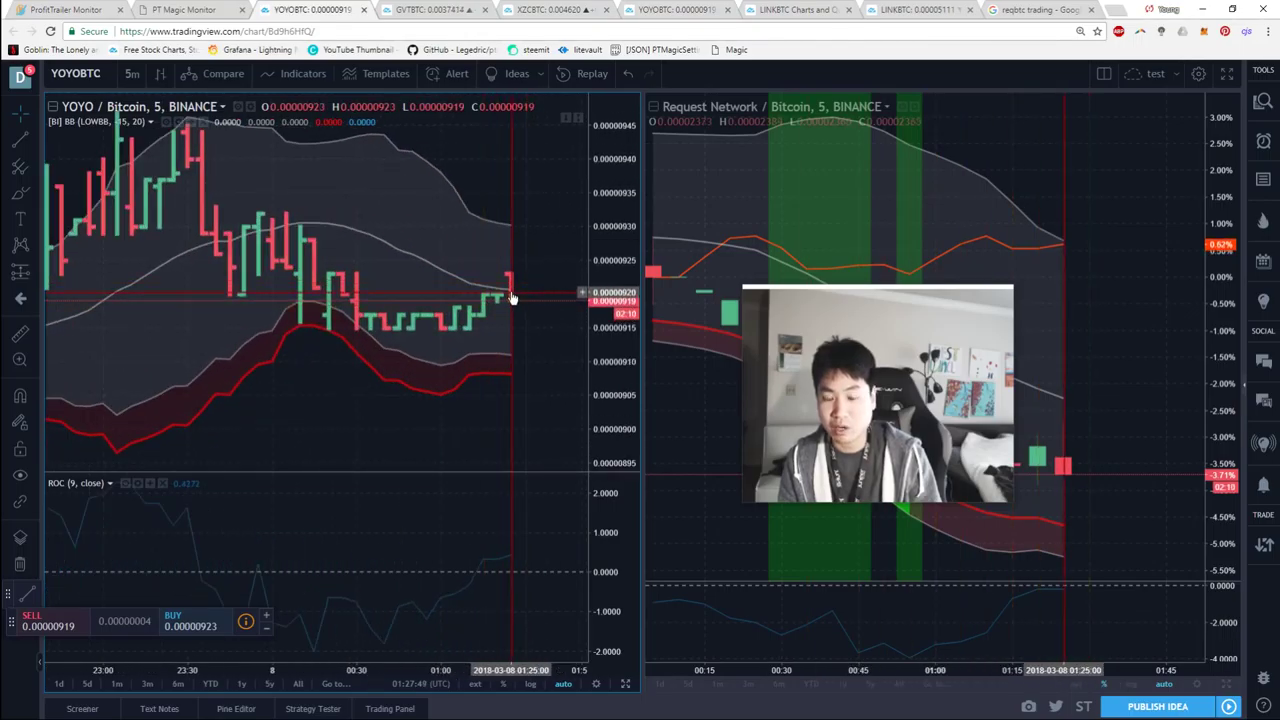
{"action": "left_click_drag", "start_coordinate": [509, 279], "coordinate": [513, 298]}
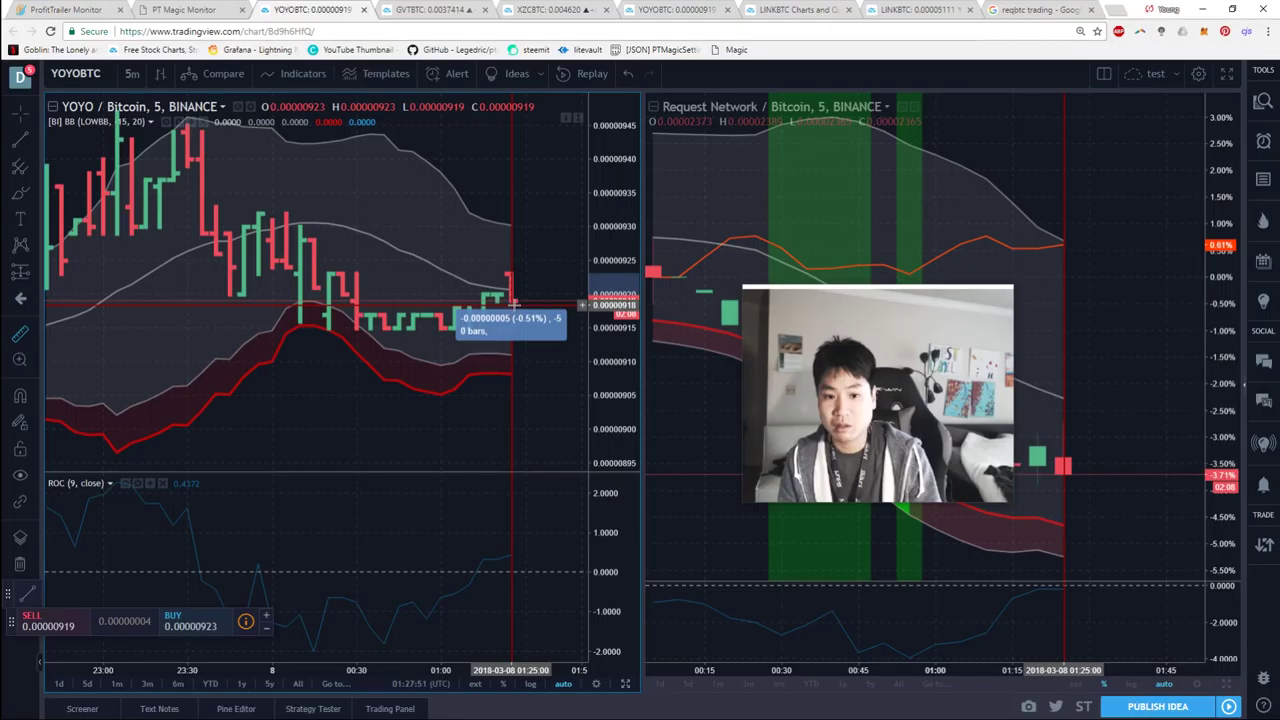
{"action": "left_click_drag", "start_coordinate": [513, 300], "coordinate": [510, 300]}
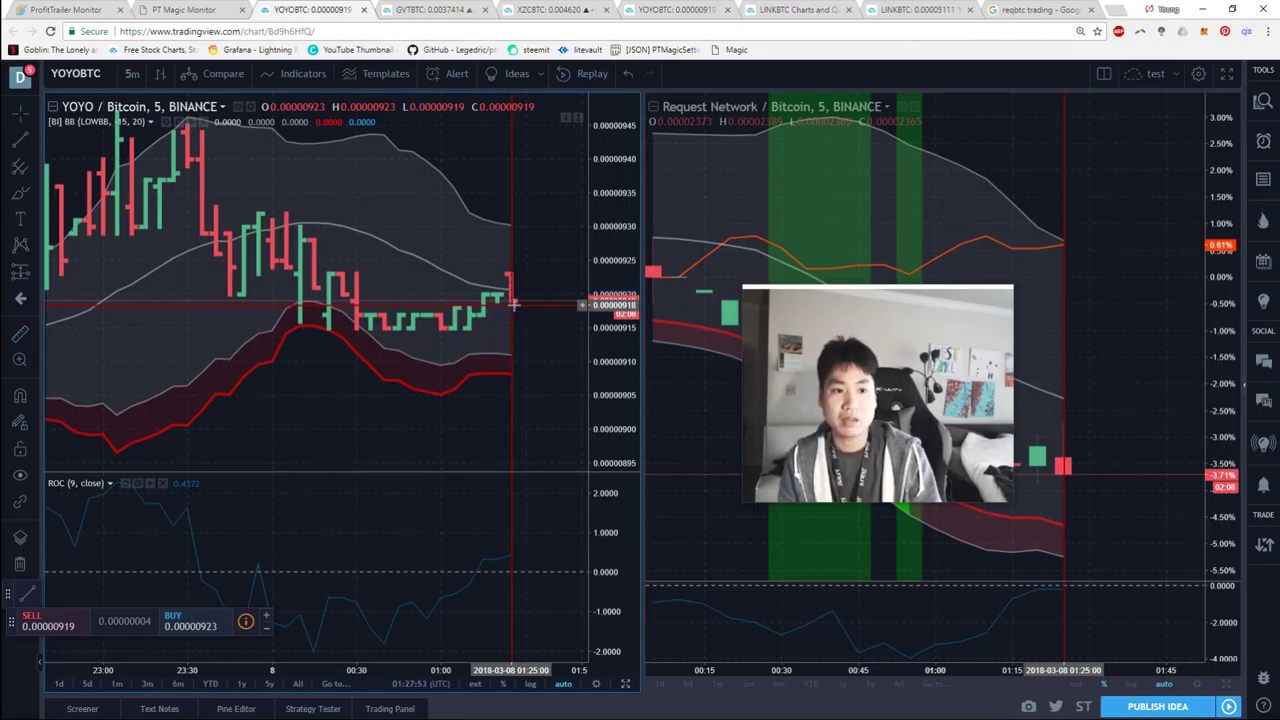
Step: Switch the YOYOBTC chart to 1-hour candles and measure the latest hourly candle
{"action": "left_click", "coordinate": [132, 73]}
{"action": "left_click", "coordinate": [158, 260]}
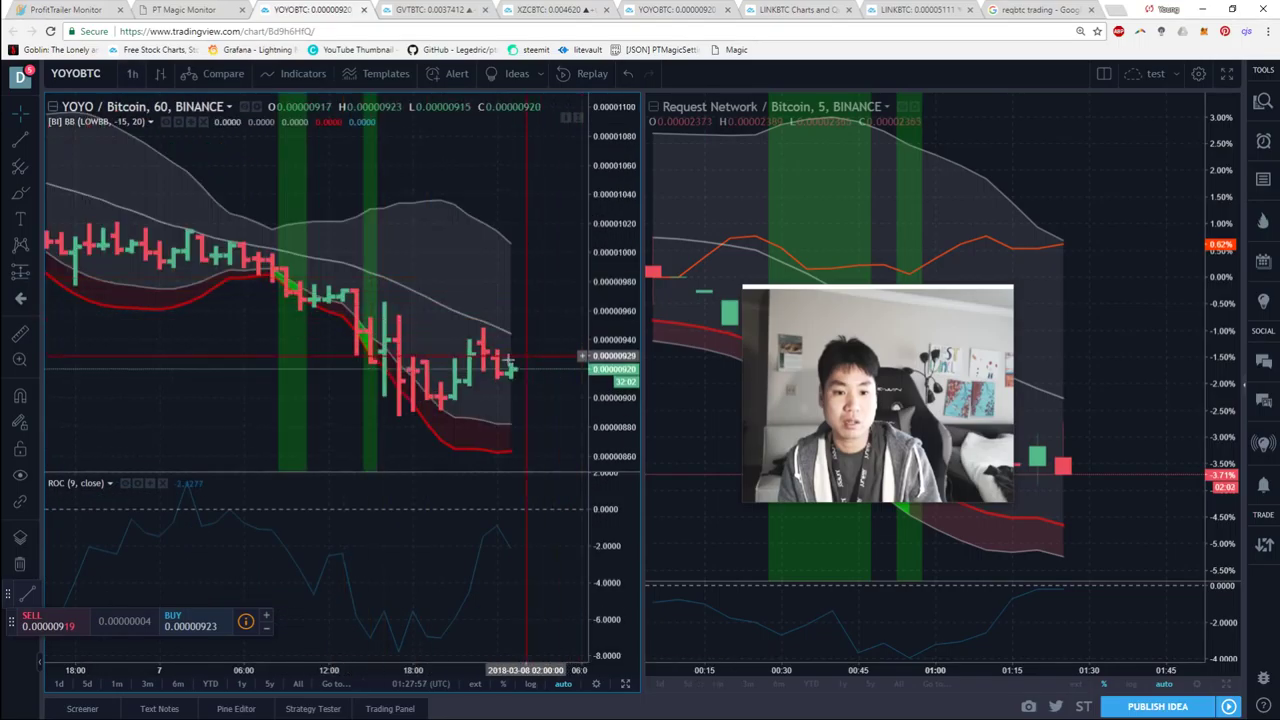
{"action": "scroll", "coordinate": [480, 360], "scroll_direction": "up", "scroll_amount": 6}
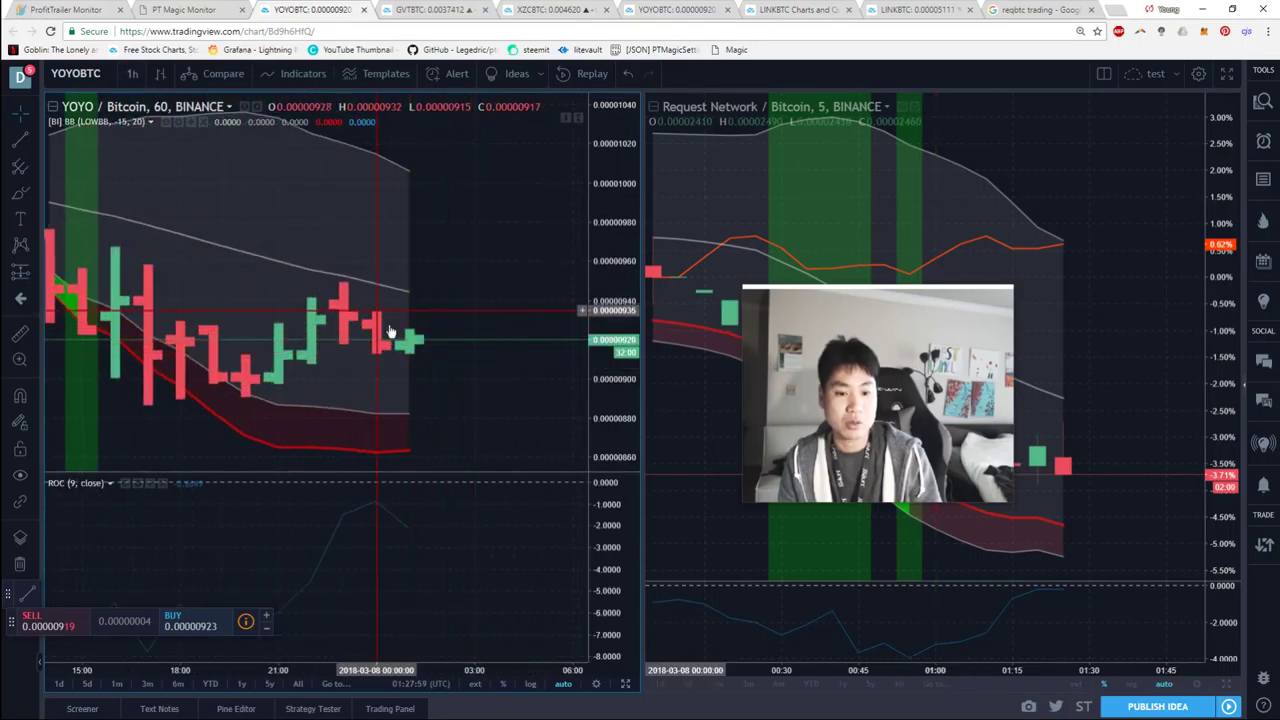
{"action": "left_click", "coordinate": [391, 352], "text": "shift"}
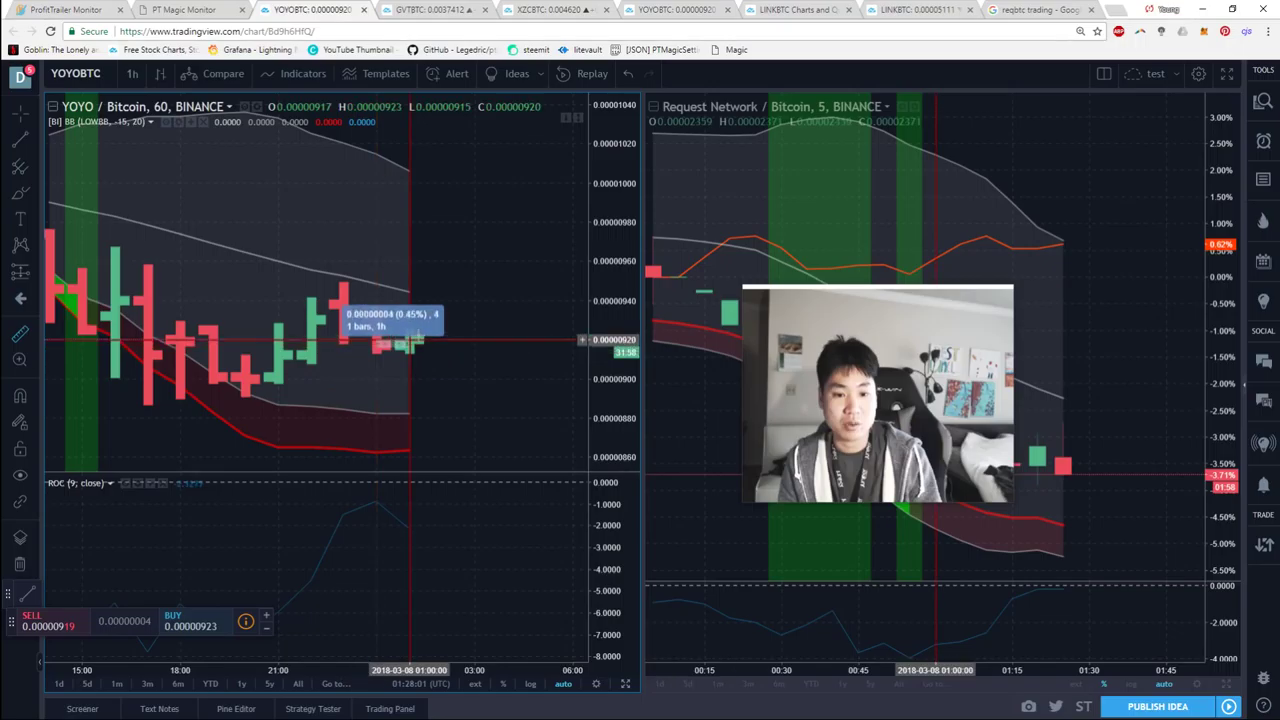
{"action": "left_click", "coordinate": [470, 347]}
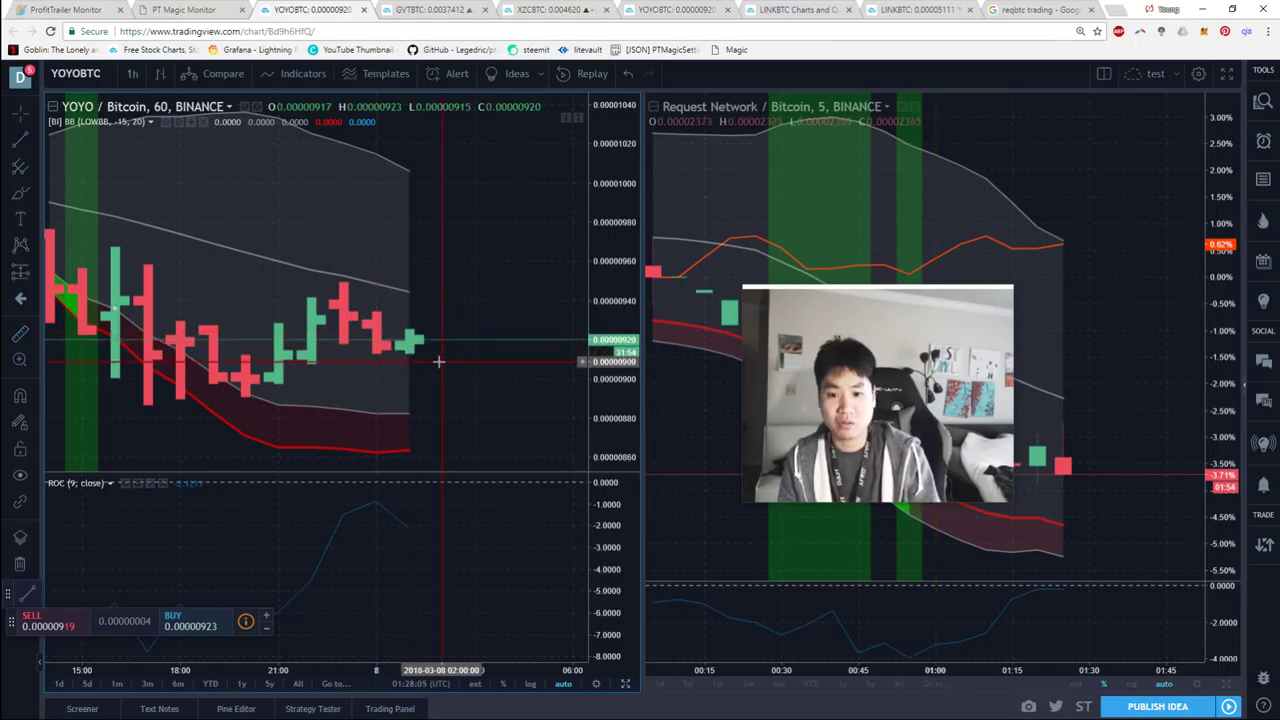
Step: Scroll Market Trends to the top, mark ASTBTC's -1.45% 1h change, and open its chart
{"action": "left_click", "coordinate": [185, 10]}
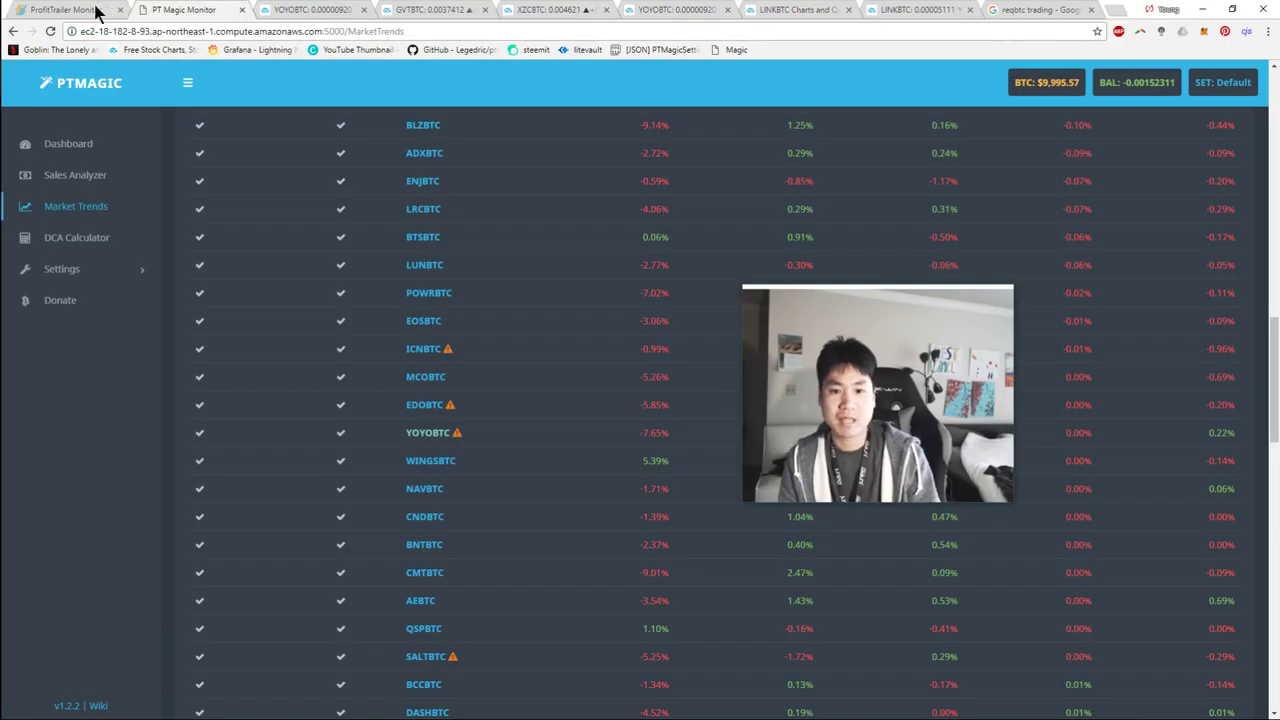
{"action": "left_click_drag", "start_coordinate": [858, 453], "coordinate": [1057, 599]}
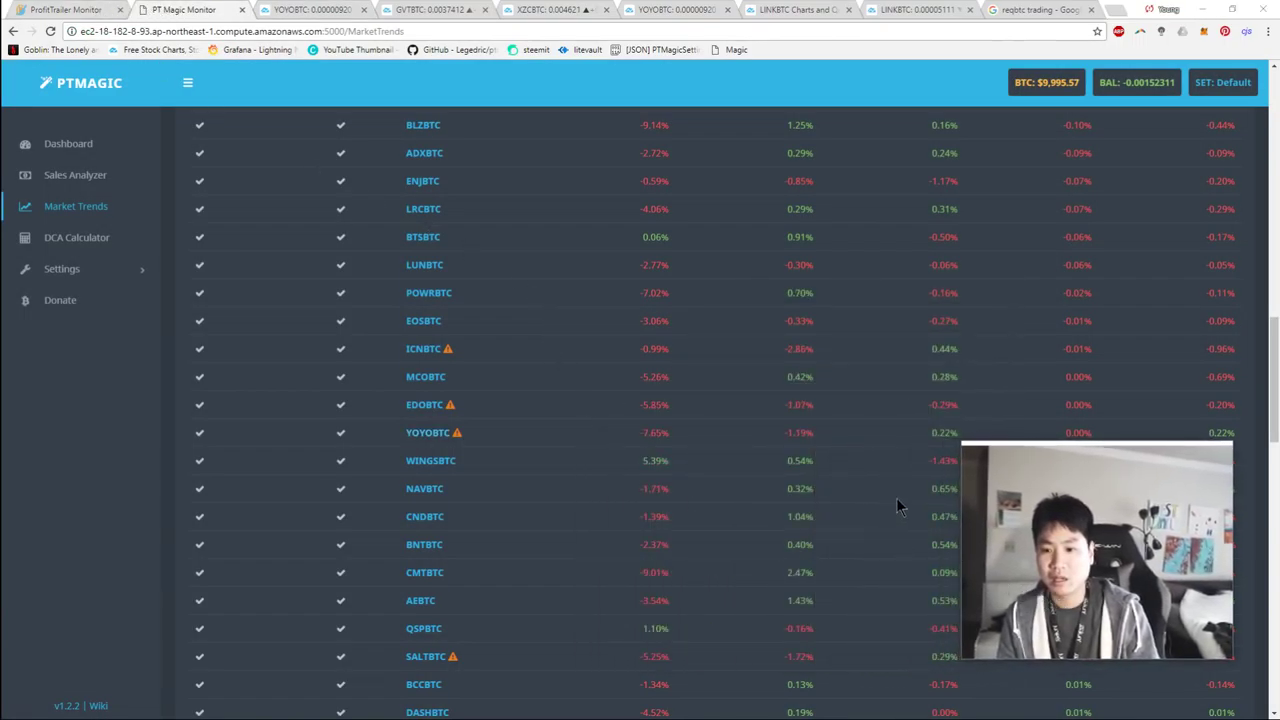
{"action": "scroll", "coordinate": [896, 497], "scroll_direction": "up", "scroll_amount": 5}
{"action": "scroll", "coordinate": [990, 316], "scroll_direction": "up", "scroll_amount": 5}
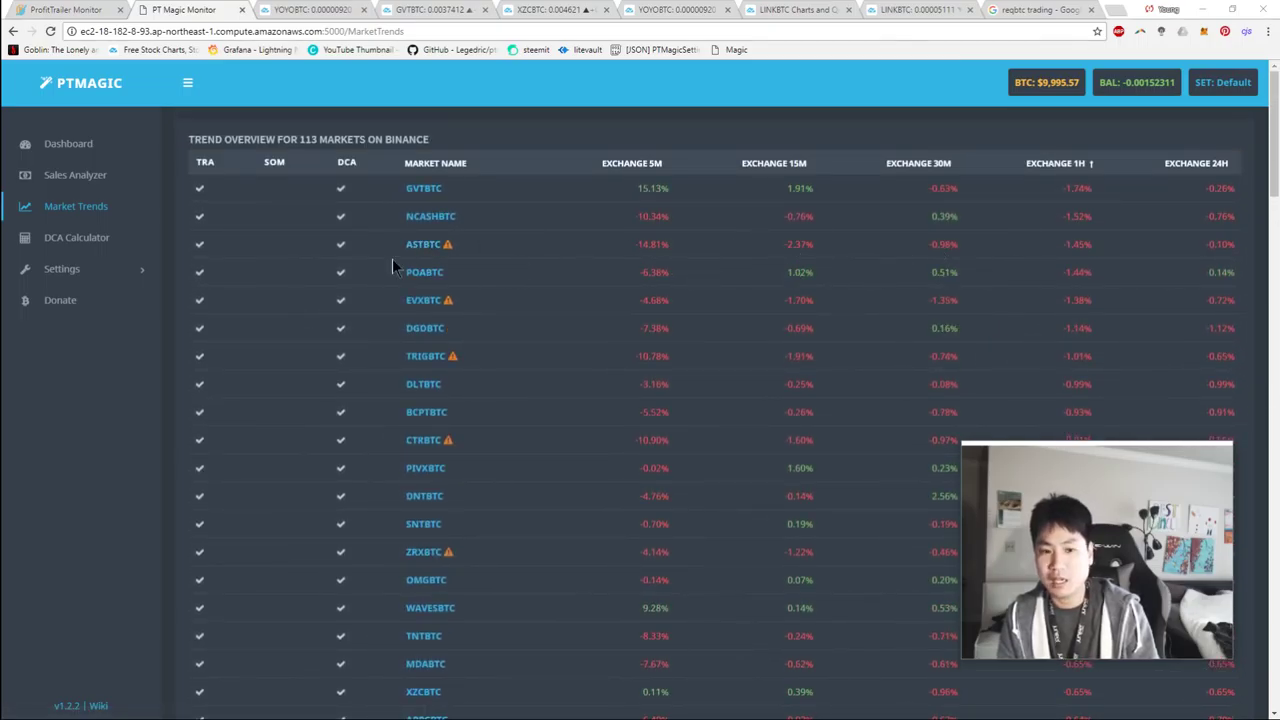
{"action": "left_click_drag", "start_coordinate": [1062, 244], "coordinate": [1133, 251]}
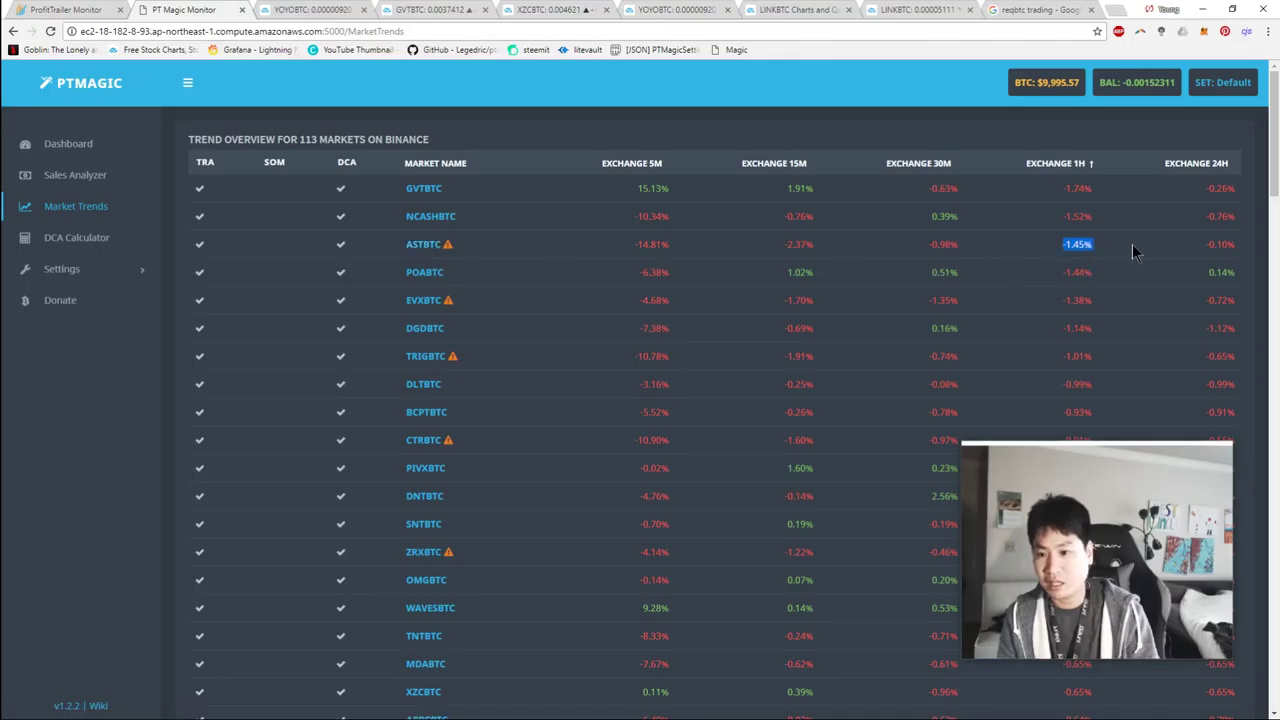
{"action": "left_click", "coordinate": [424, 246]}
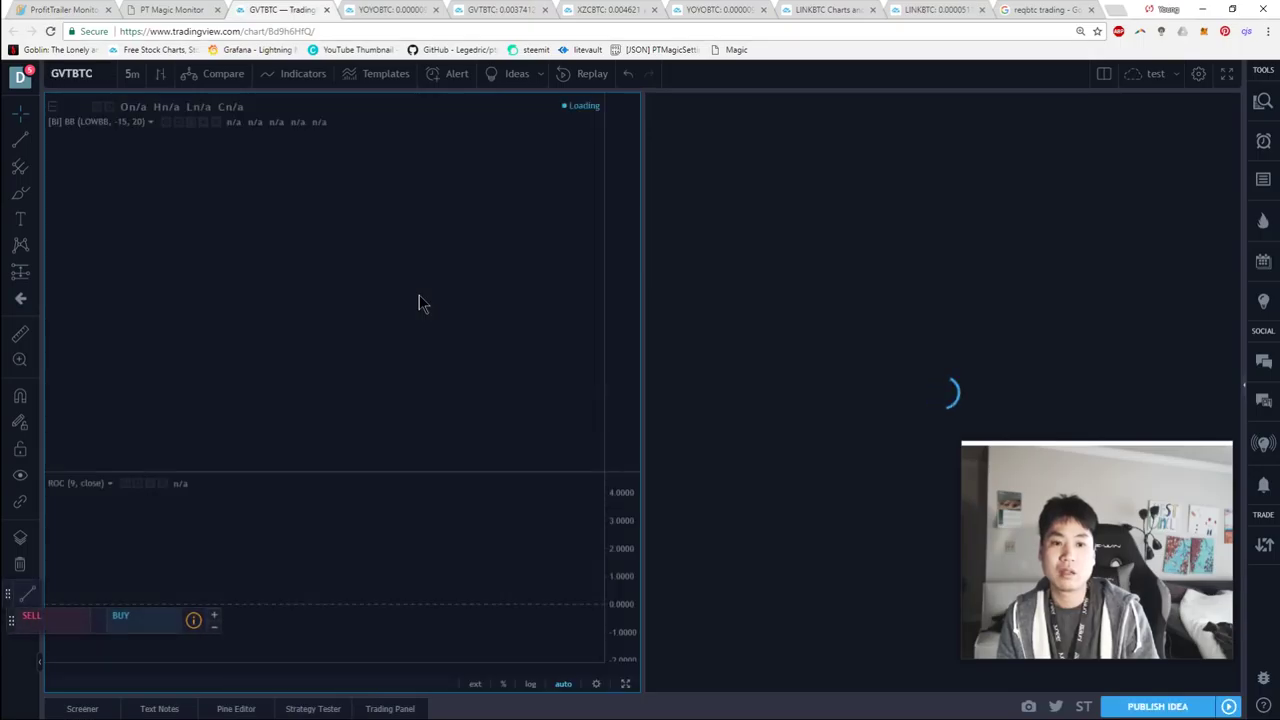
Step: Switch the ASTBTC chart to 1-hour candles and measure the latest hourly drop
{"action": "left_click", "coordinate": [132, 73]}
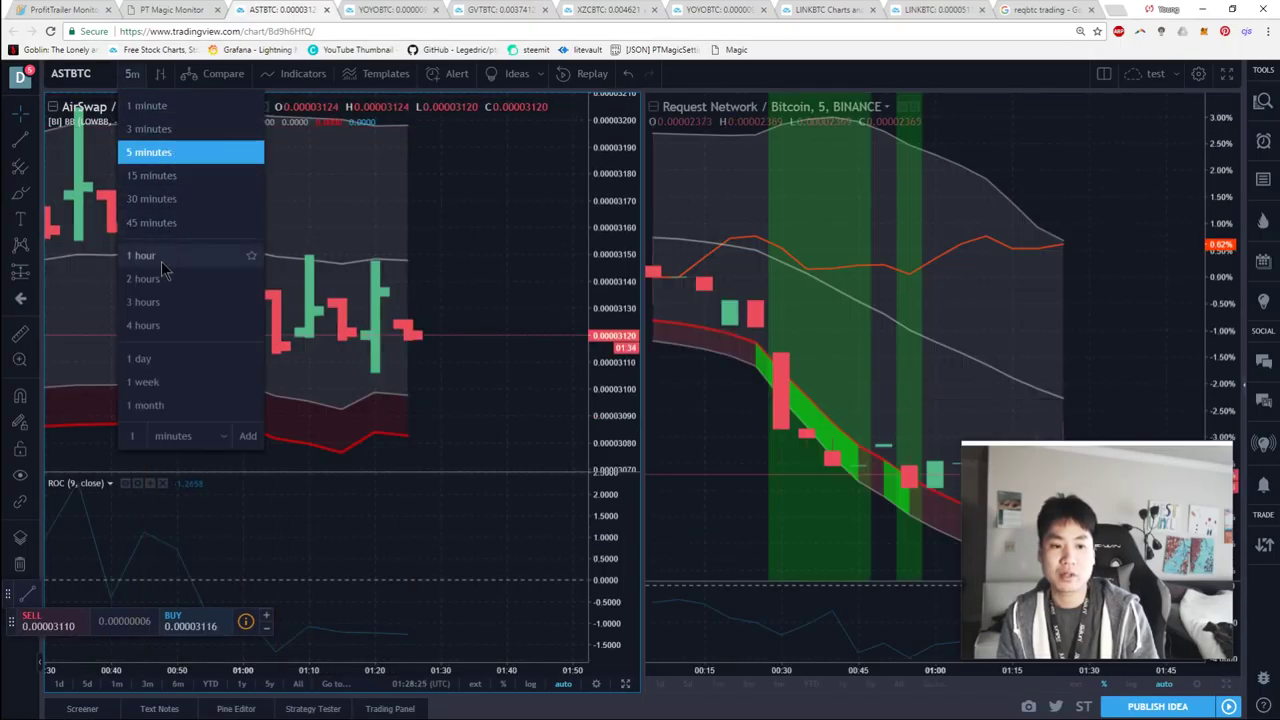
{"action": "left_click", "coordinate": [160, 258]}
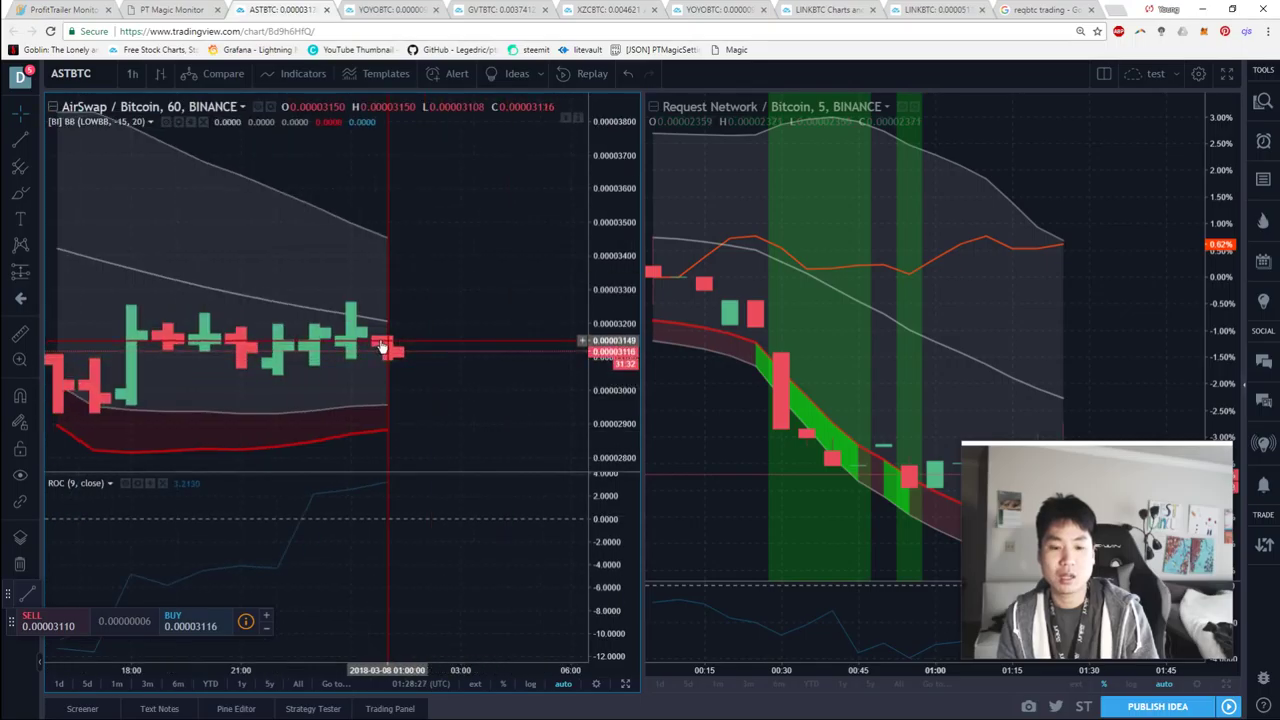
{"action": "left_click", "coordinate": [366, 342], "text": "shift"}
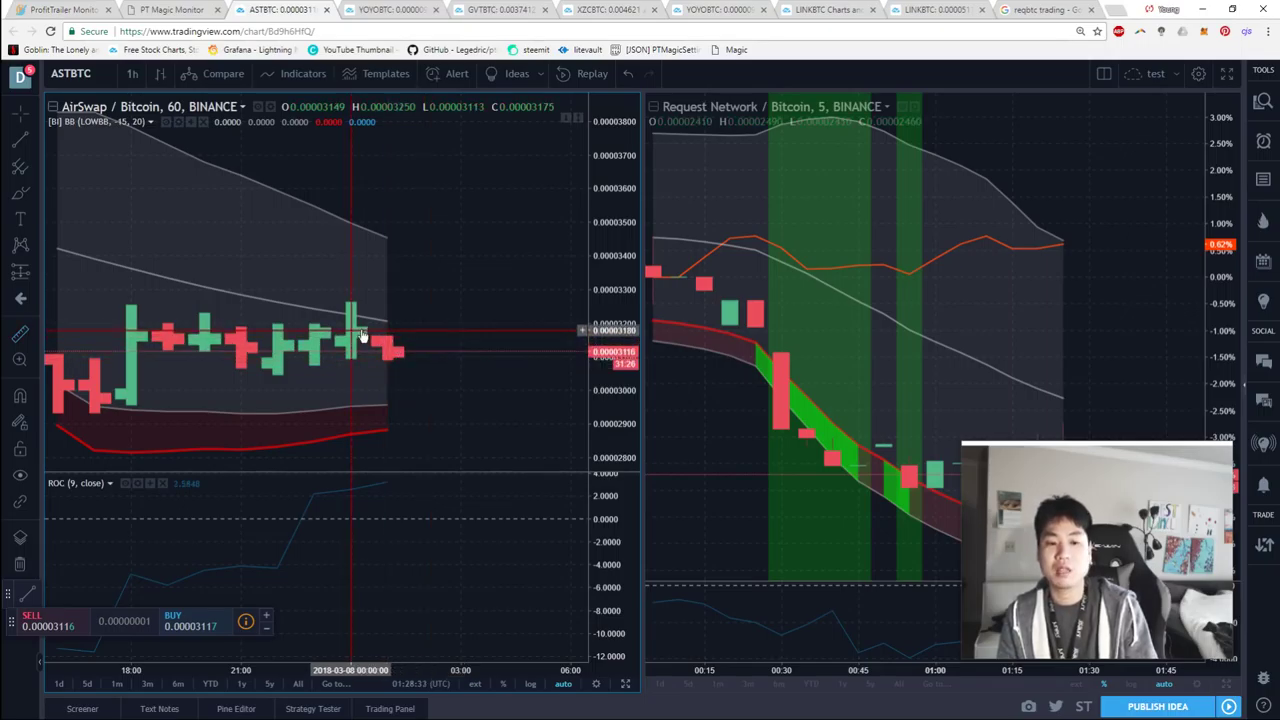
Step: Enlarge the price pane, rescale and pan to the latest bars, and measure the last candle
{"action": "double_click", "coordinate": [417, 349]}
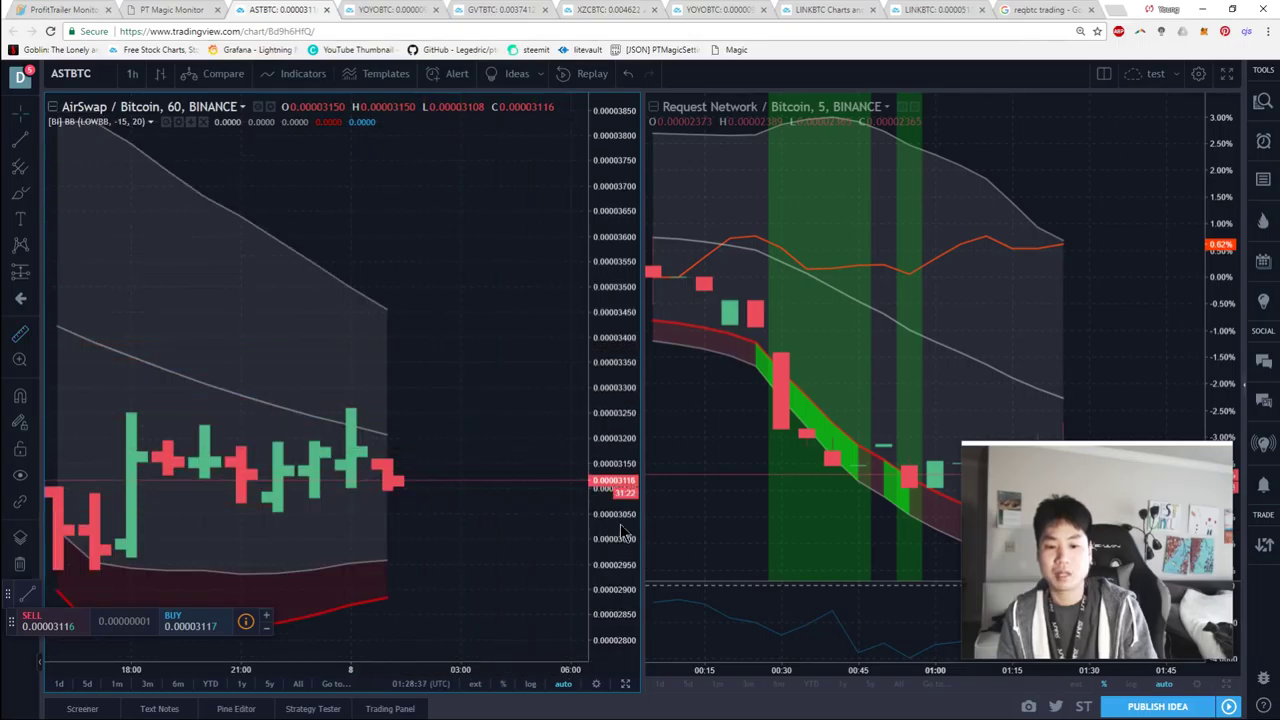
{"action": "left_click_drag", "start_coordinate": [621, 532], "coordinate": [620, 588]}
{"action": "scroll", "coordinate": [491, 551], "scroll_direction": "down", "scroll_amount": 3}
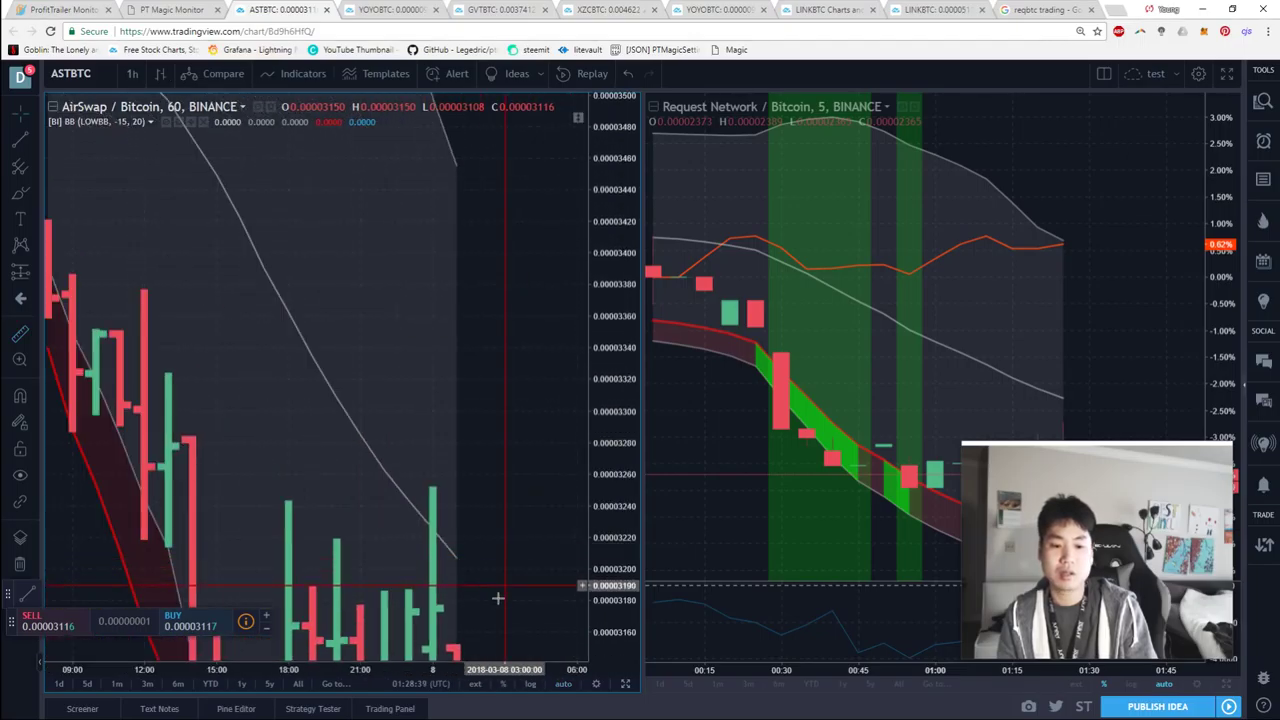
{"action": "left_click_drag", "start_coordinate": [498, 598], "coordinate": [521, 323]}
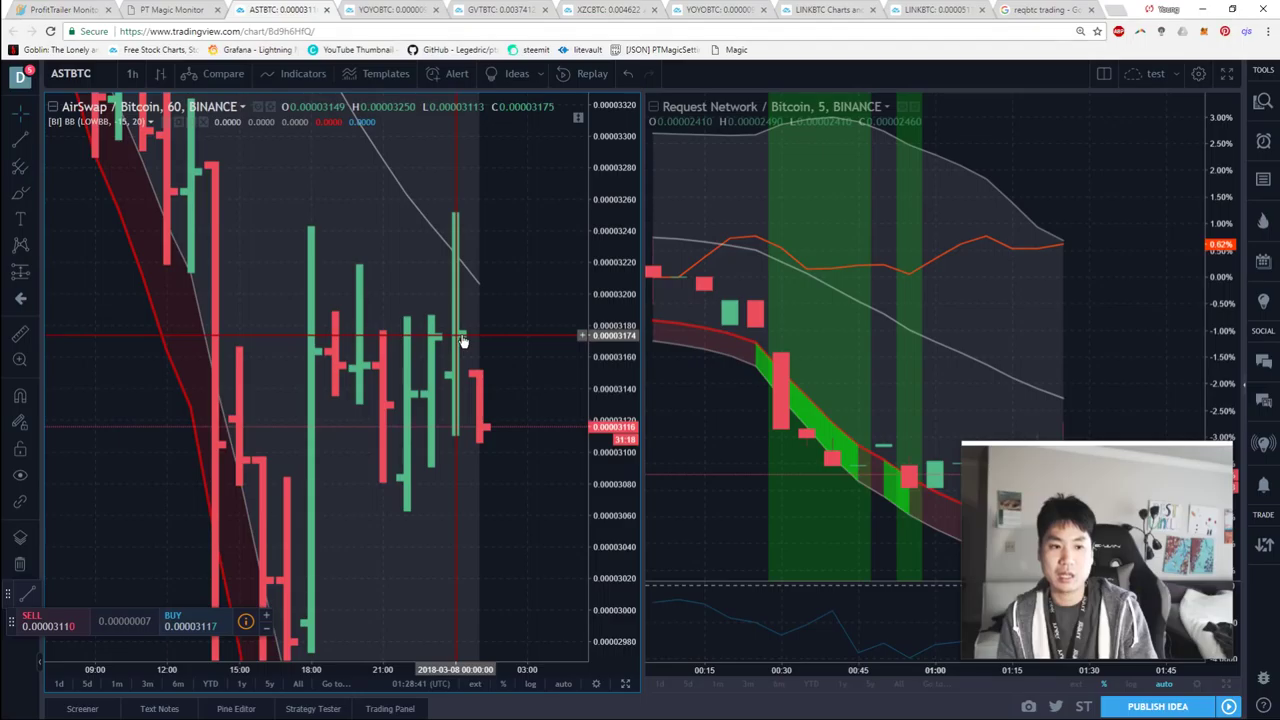
{"action": "left_click", "coordinate": [463, 341], "text": "shift"}
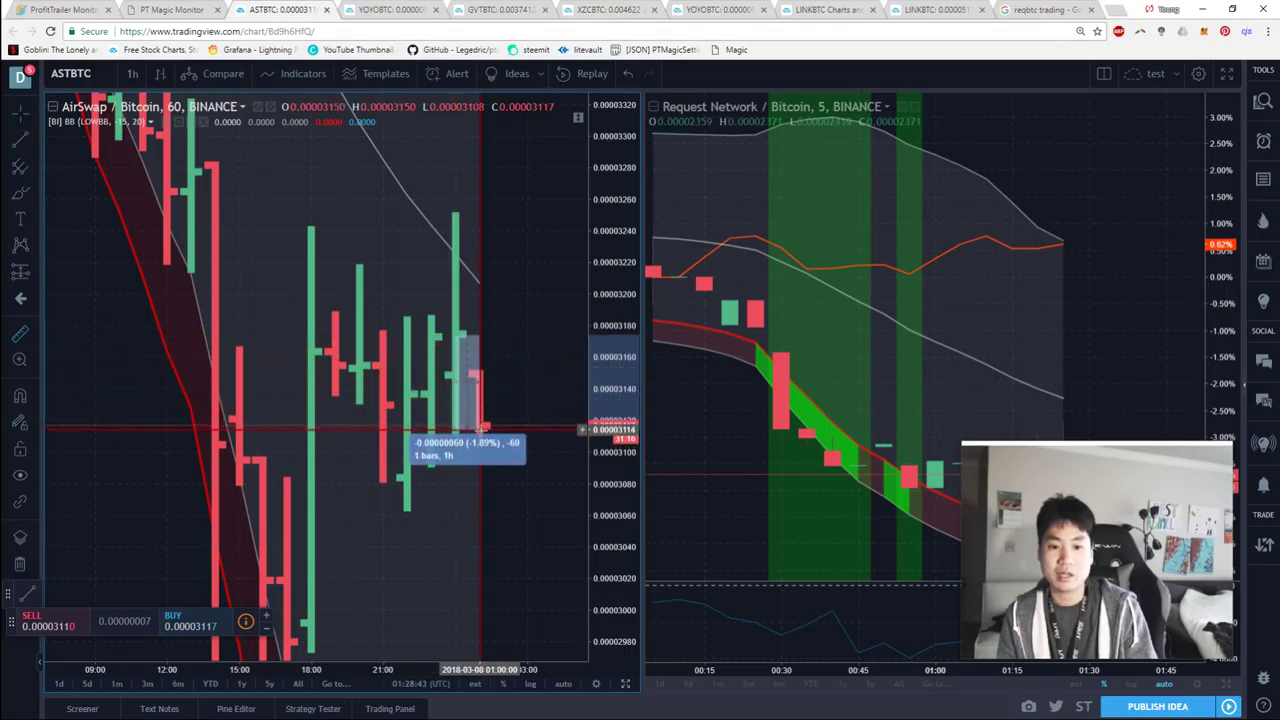
{"action": "left_click", "coordinate": [466, 378]}
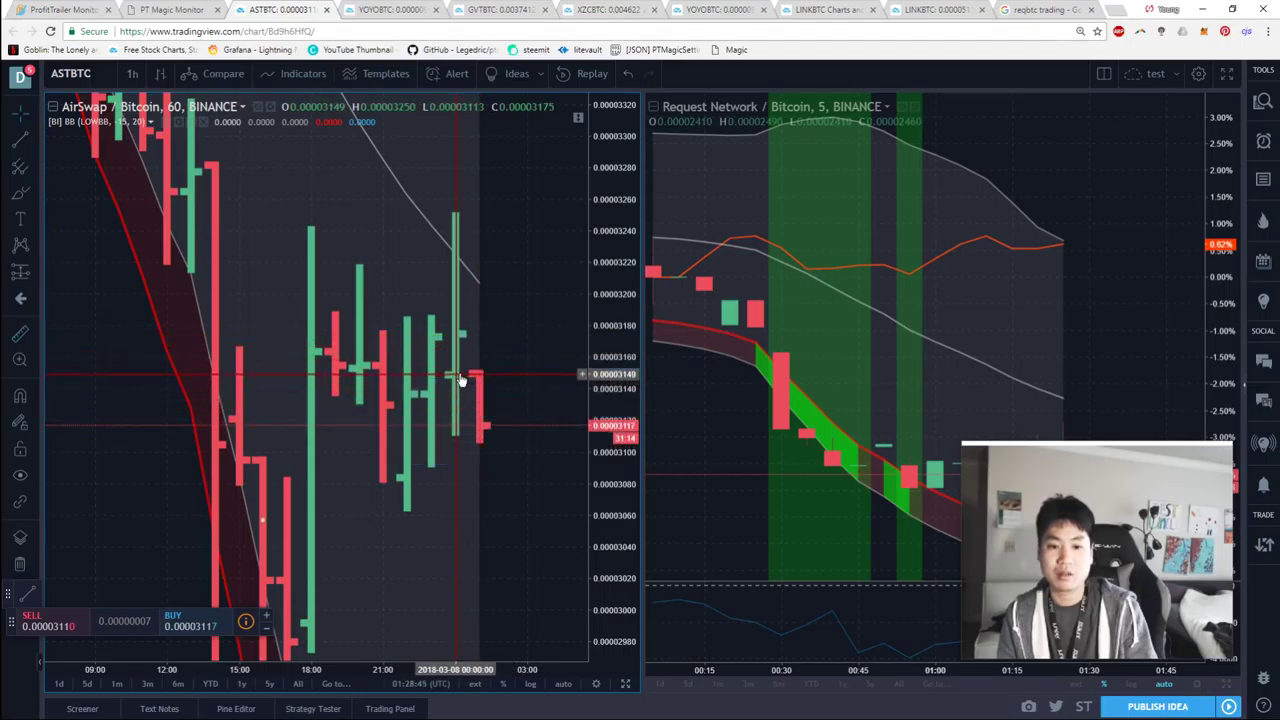
Step: Close the chart settings and colour palette without making changes
{"action": "double_click", "coordinate": [463, 376]}
{"action": "left_click", "coordinate": [463, 374]}
{"action": "left_click", "coordinate": [693, 424]}
{"action": "left_click", "coordinate": [840, 519]}
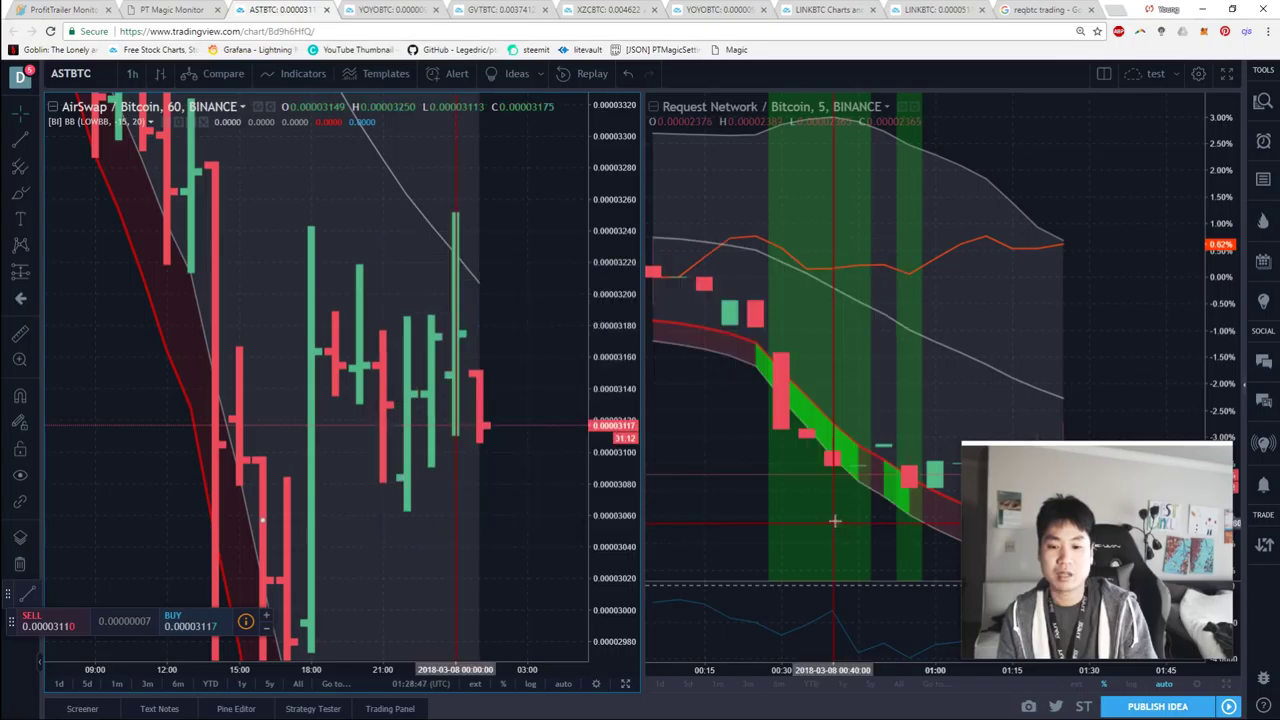
Step: Measure the last hourly candle from its high, then return to PT Magic Market Trends
{"action": "left_click", "coordinate": [455, 376], "text": "shift"}
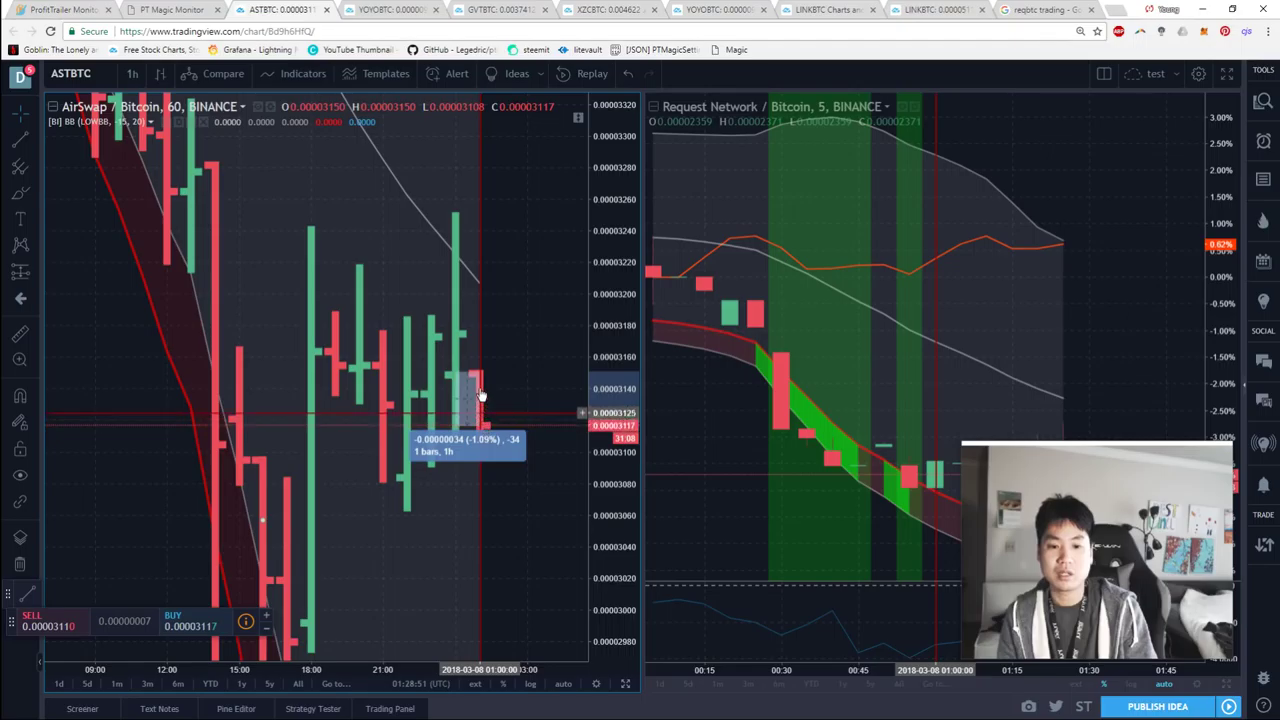
{"action": "left_click", "coordinate": [464, 358]}
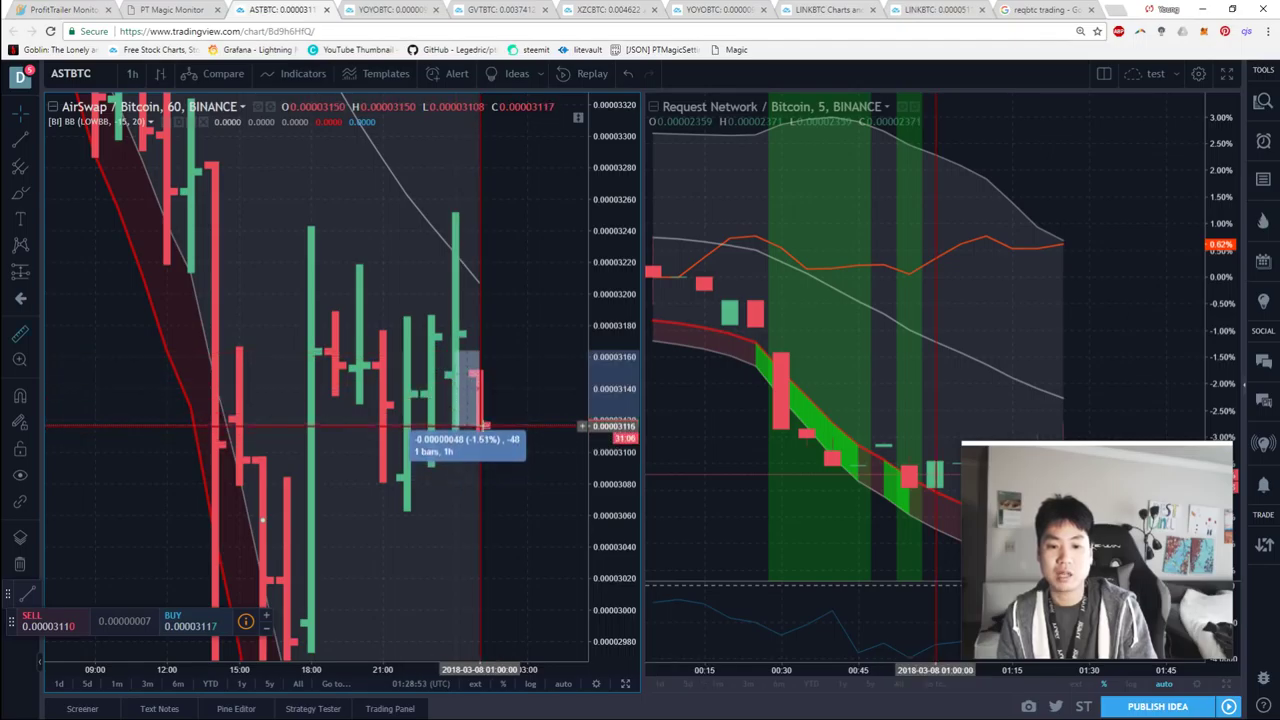
{"action": "double_click", "coordinate": [484, 425]}
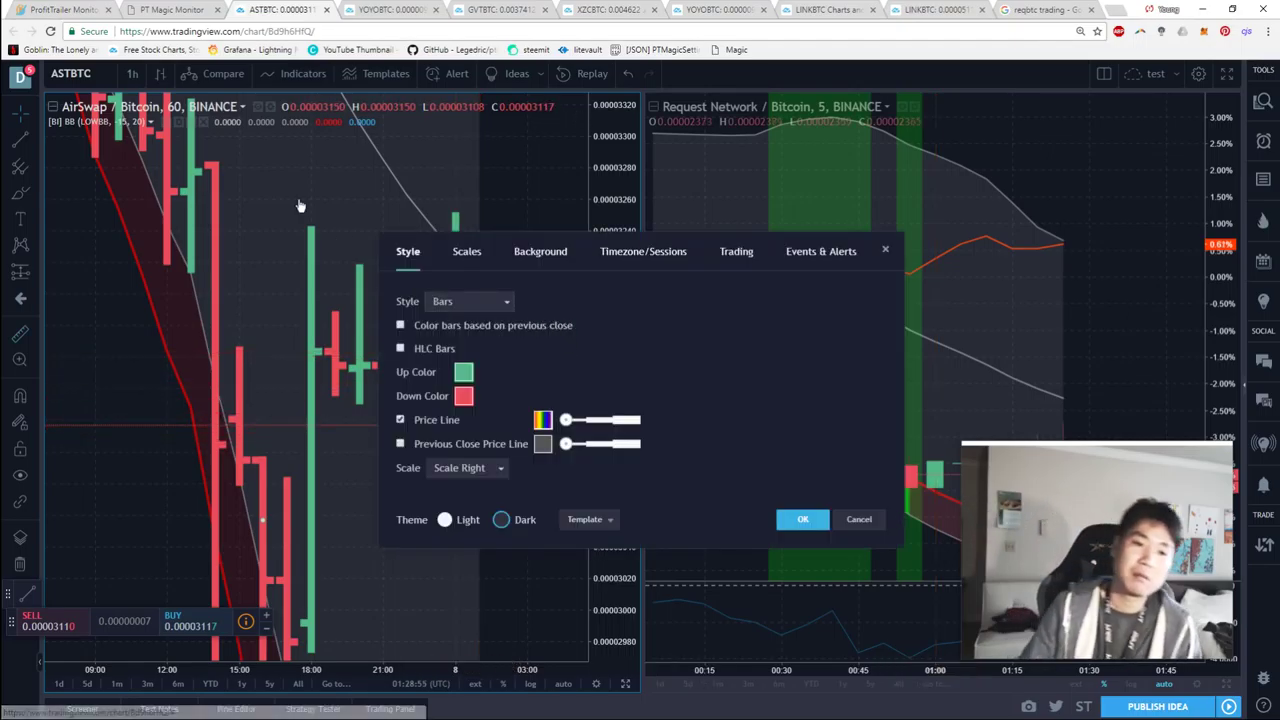
{"action": "left_click", "coordinate": [112, 9]}
{"action": "left_click", "coordinate": [170, 9]}
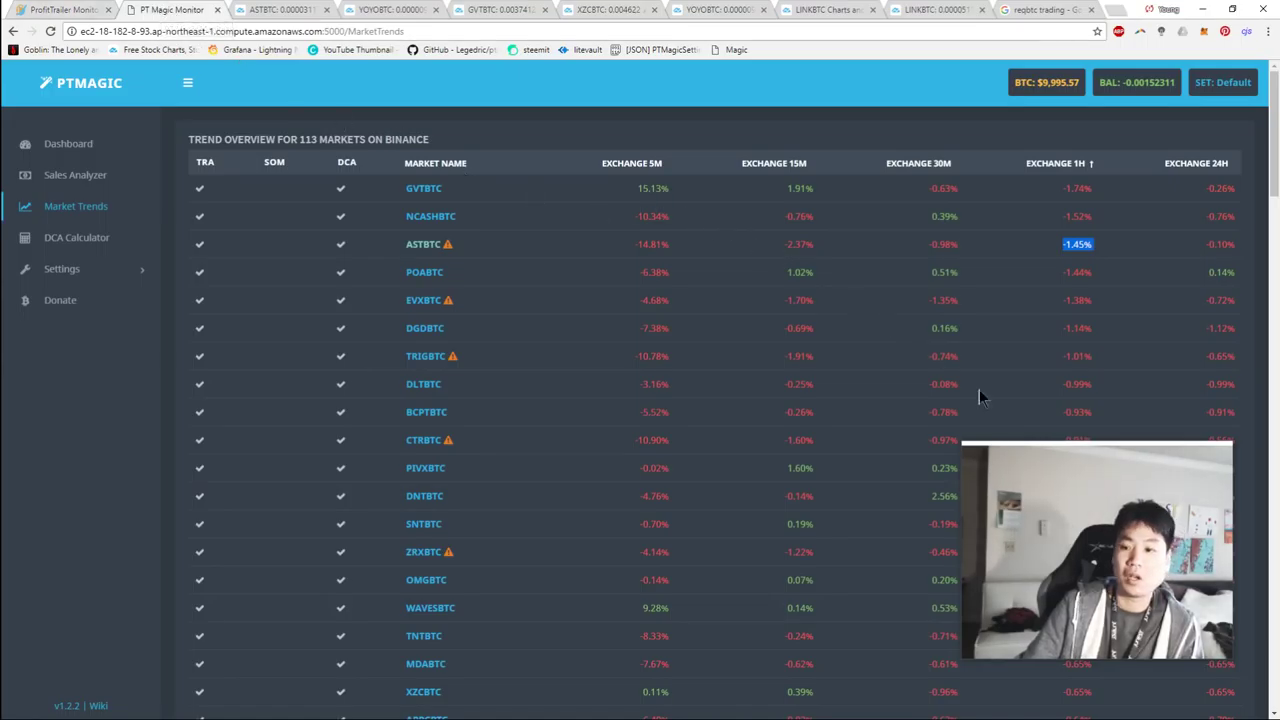
Step: Find ICNBTC in the Market Trends table and open its 60-minute TradingView chart
{"action": "scroll", "coordinate": [1060, 420], "scroll_direction": "down", "scroll_amount": 10}
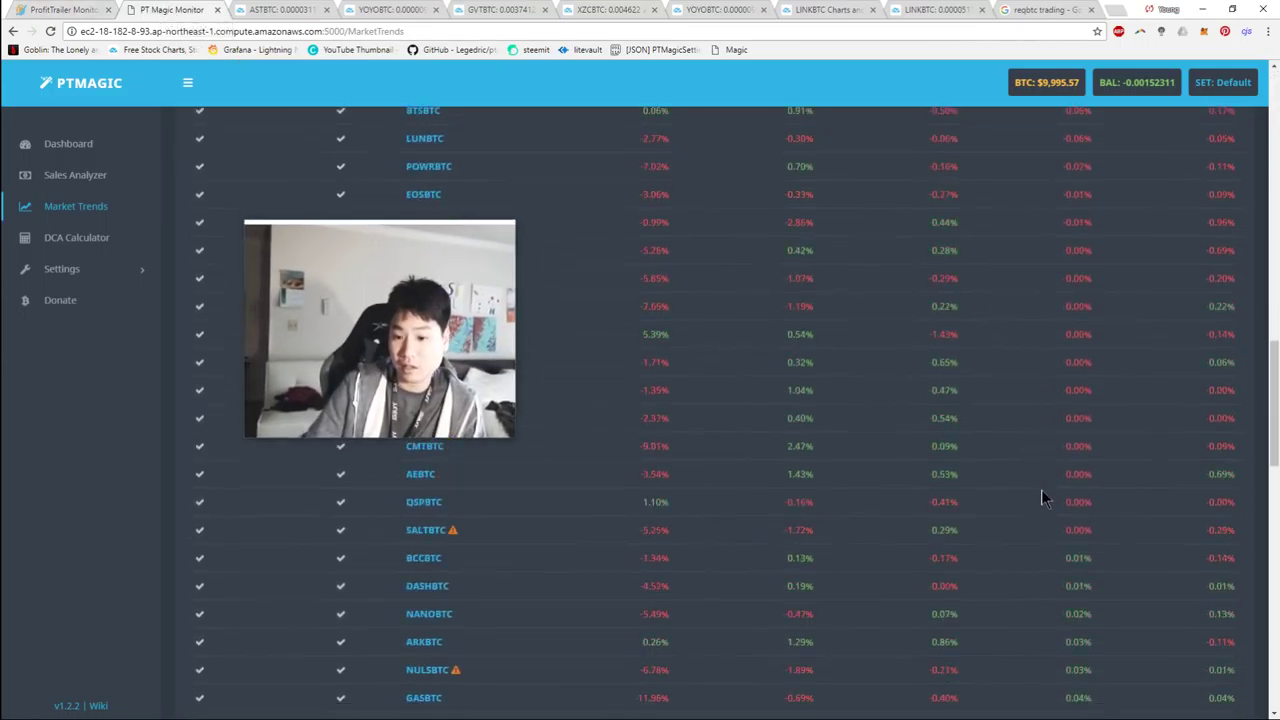
{"action": "scroll", "coordinate": [1042, 493], "scroll_direction": "up", "scroll_amount": 5}
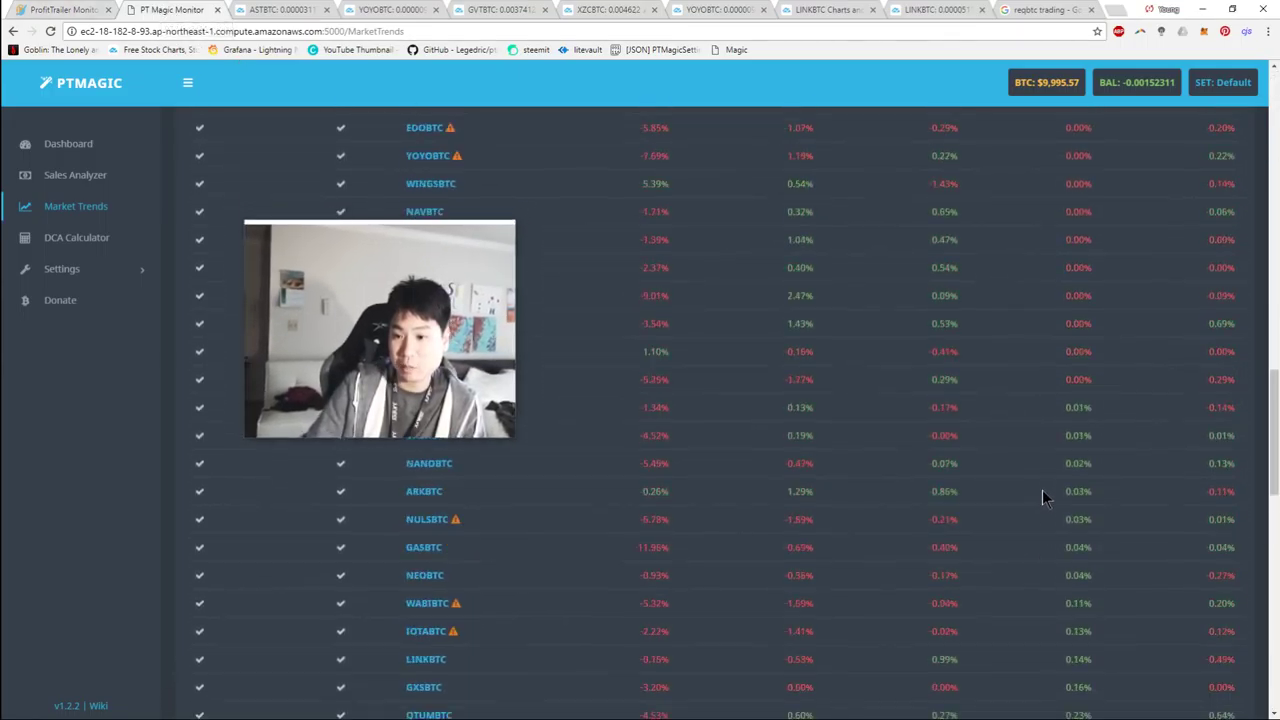
{"action": "left_click_drag", "start_coordinate": [1065, 297], "coordinate": [1143, 663]}
{"action": "left_click", "coordinate": [737, 514]}
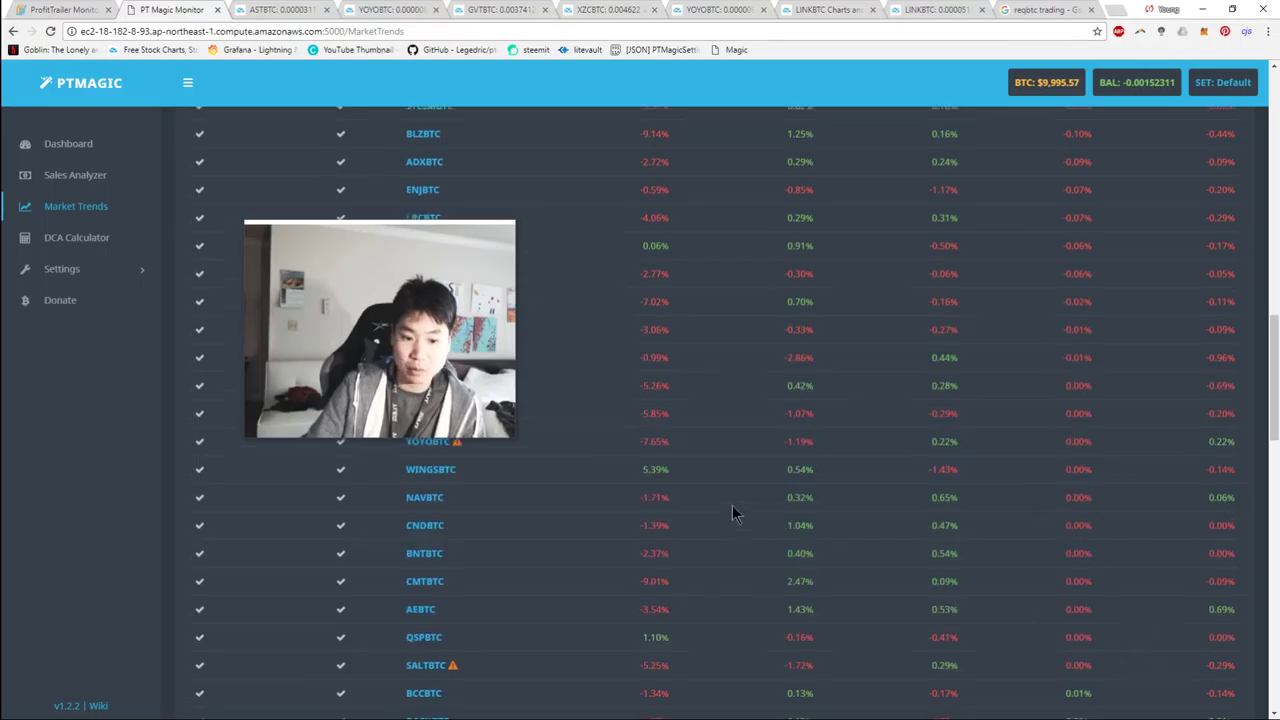
{"action": "scroll", "coordinate": [735, 516], "scroll_direction": "up", "scroll_amount": 3}
{"action": "scroll", "coordinate": [734, 518], "scroll_direction": "down", "scroll_amount": 1}
{"action": "mouse_move", "coordinate": [447, 557]}
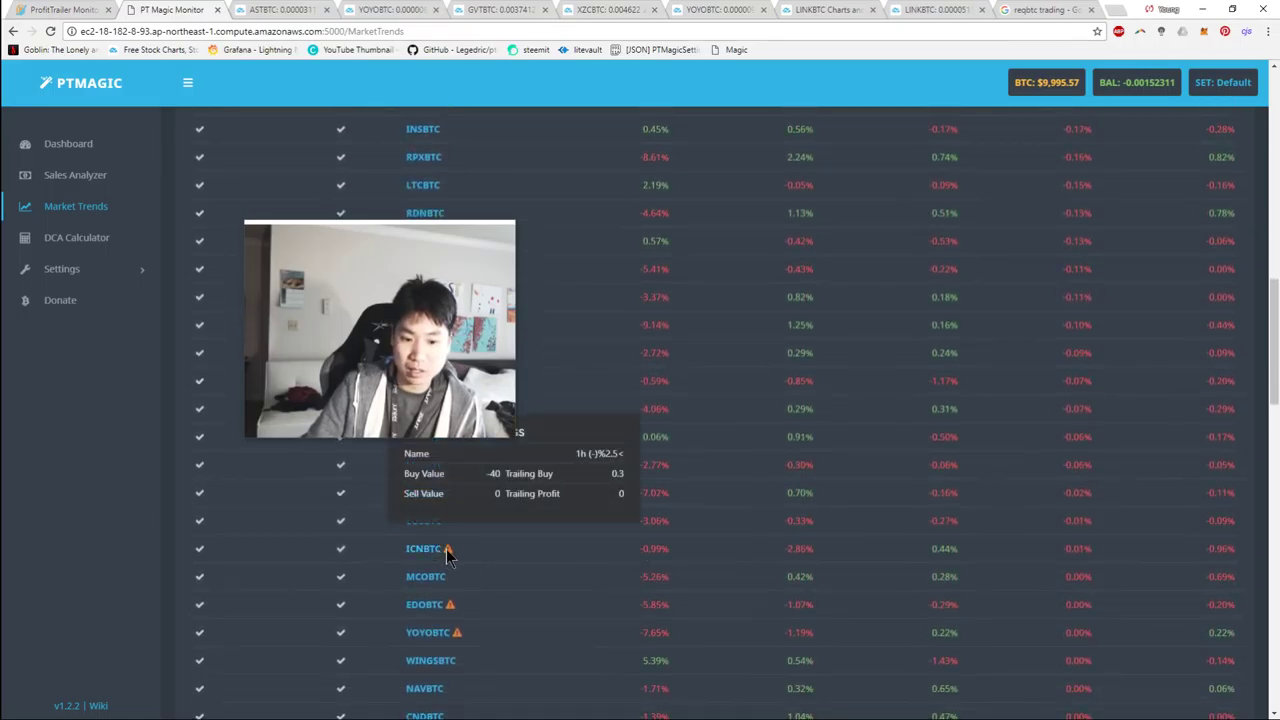
{"action": "mouse_move", "coordinate": [451, 606]}
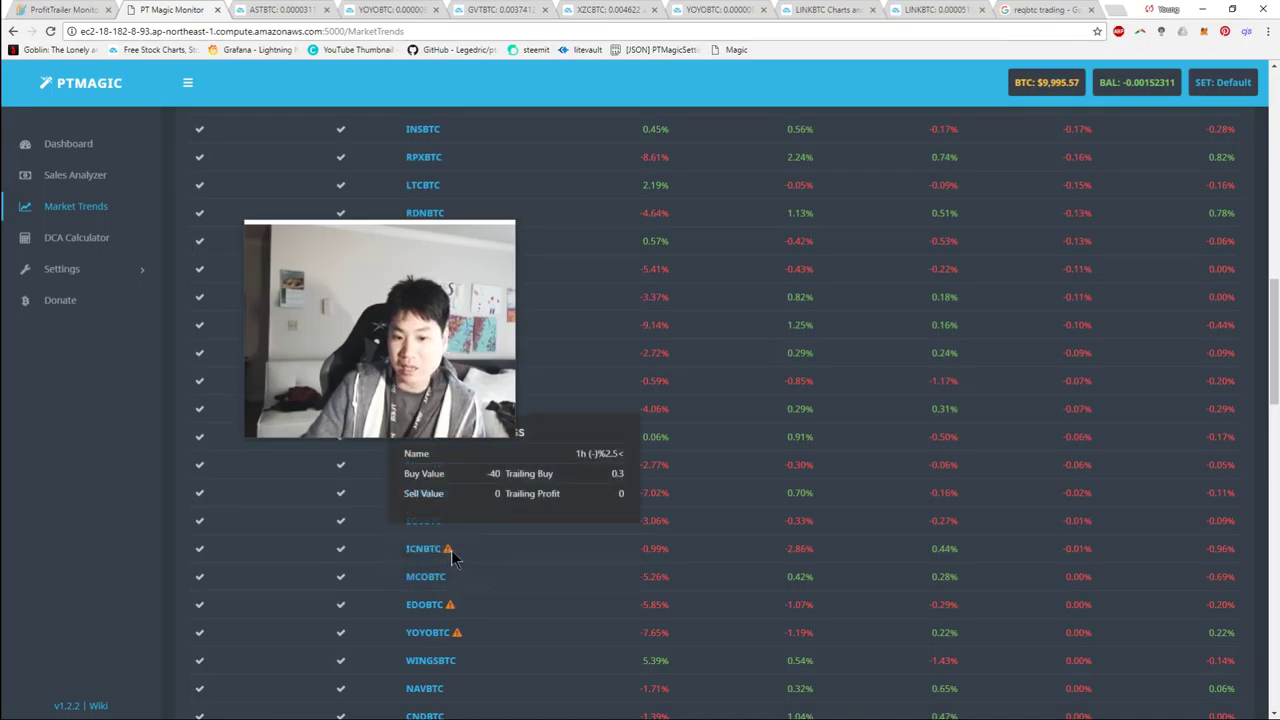
{"action": "left_click", "coordinate": [430, 550]}
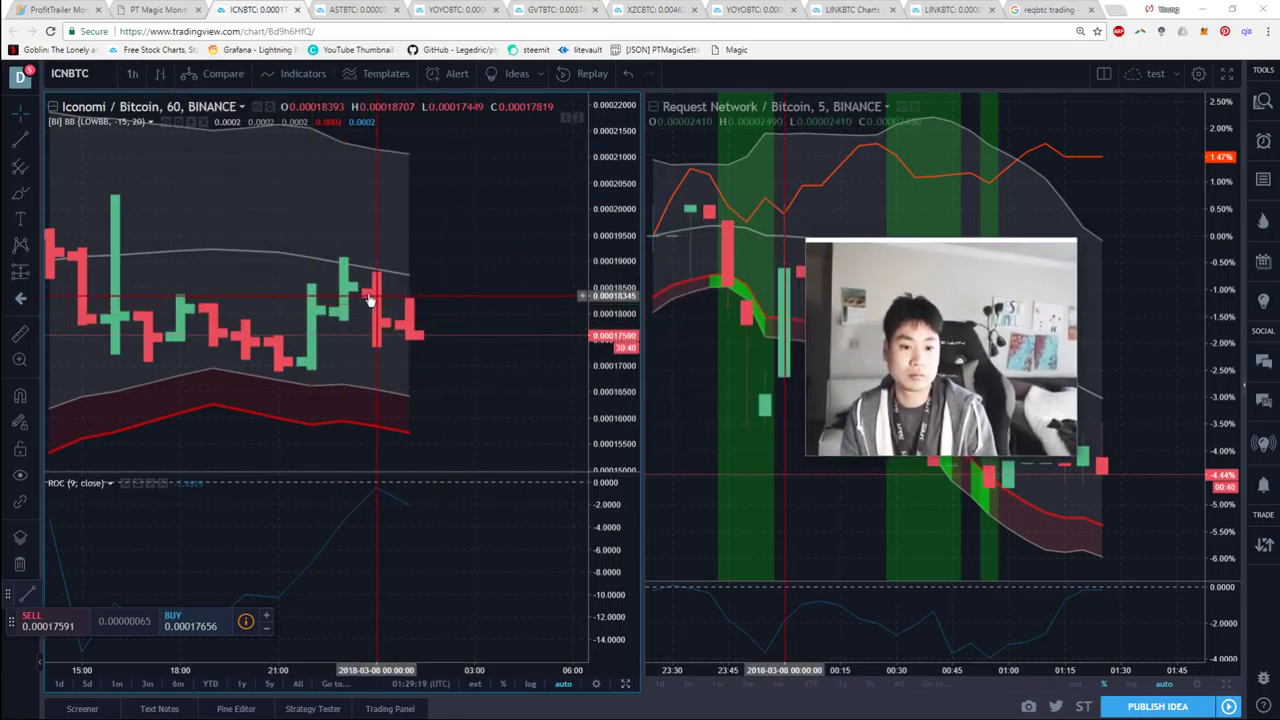
{"action": "left_click", "coordinate": [377, 280], "text": "shift"}
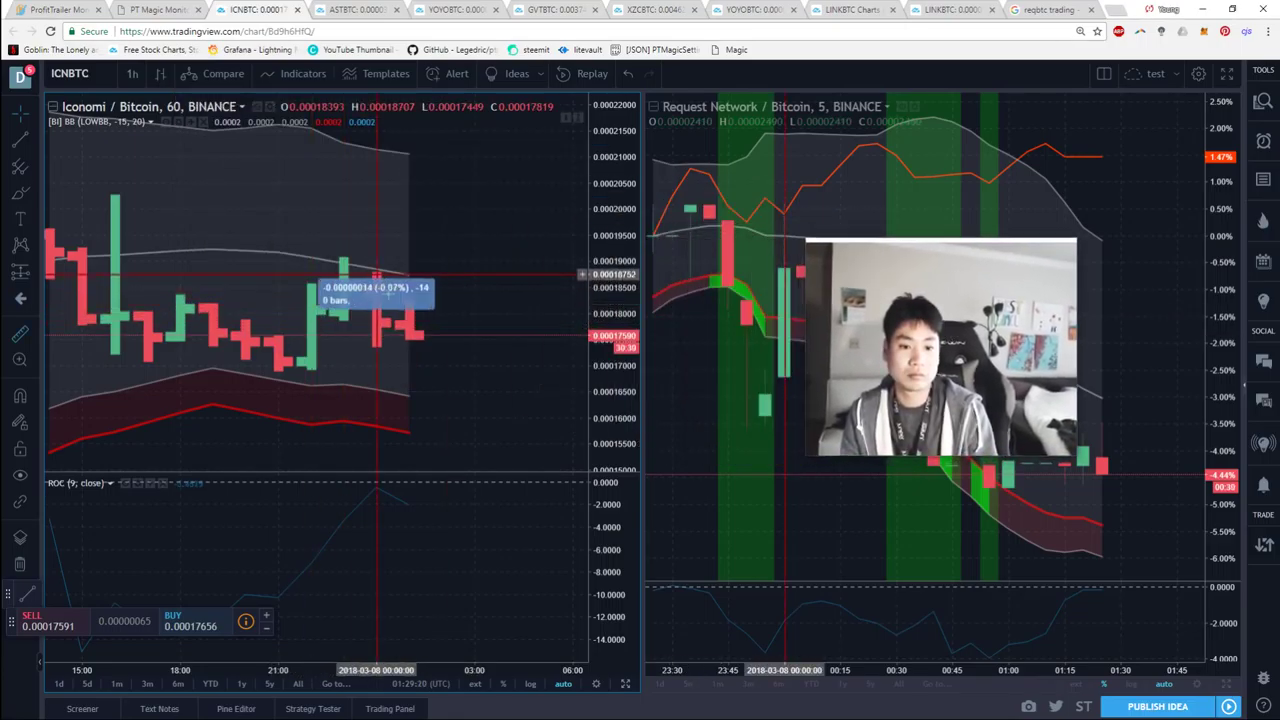
{"action": "left_click", "coordinate": [419, 336]}
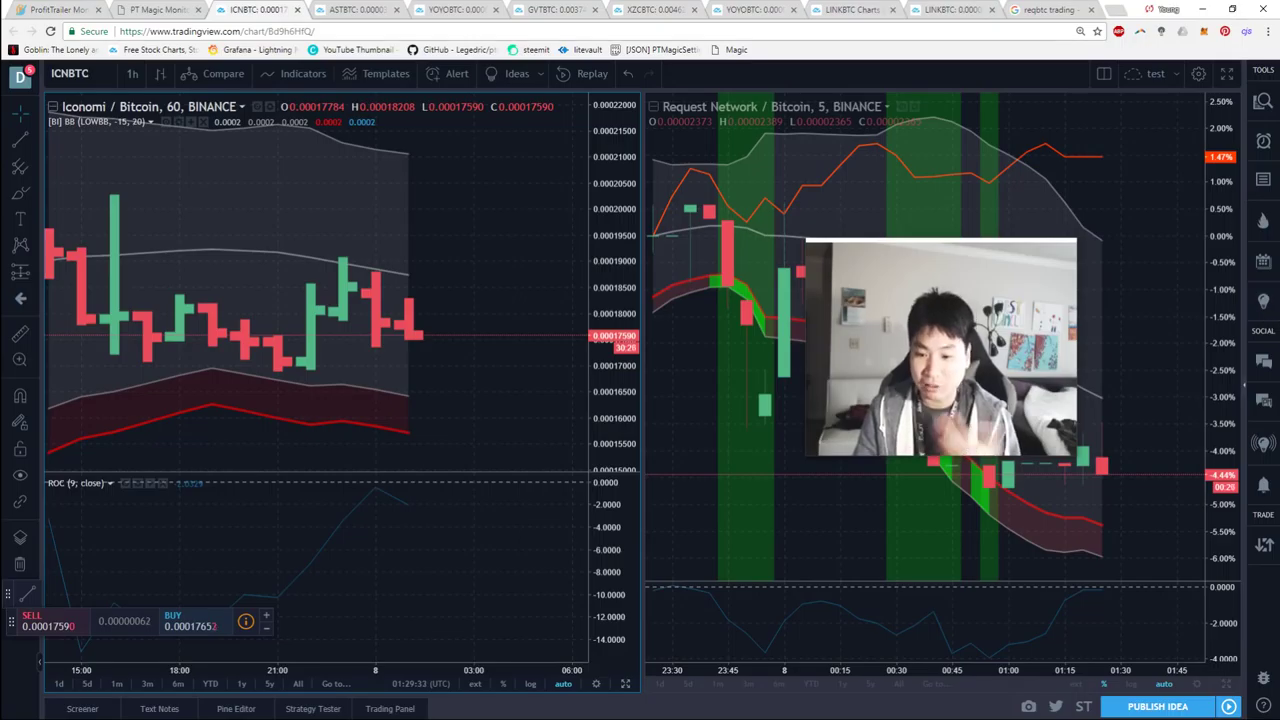
Step: Review the PT Magic dashboard, zooming in and then back to 125%
{"action": "left_click", "coordinate": [160, 10]}
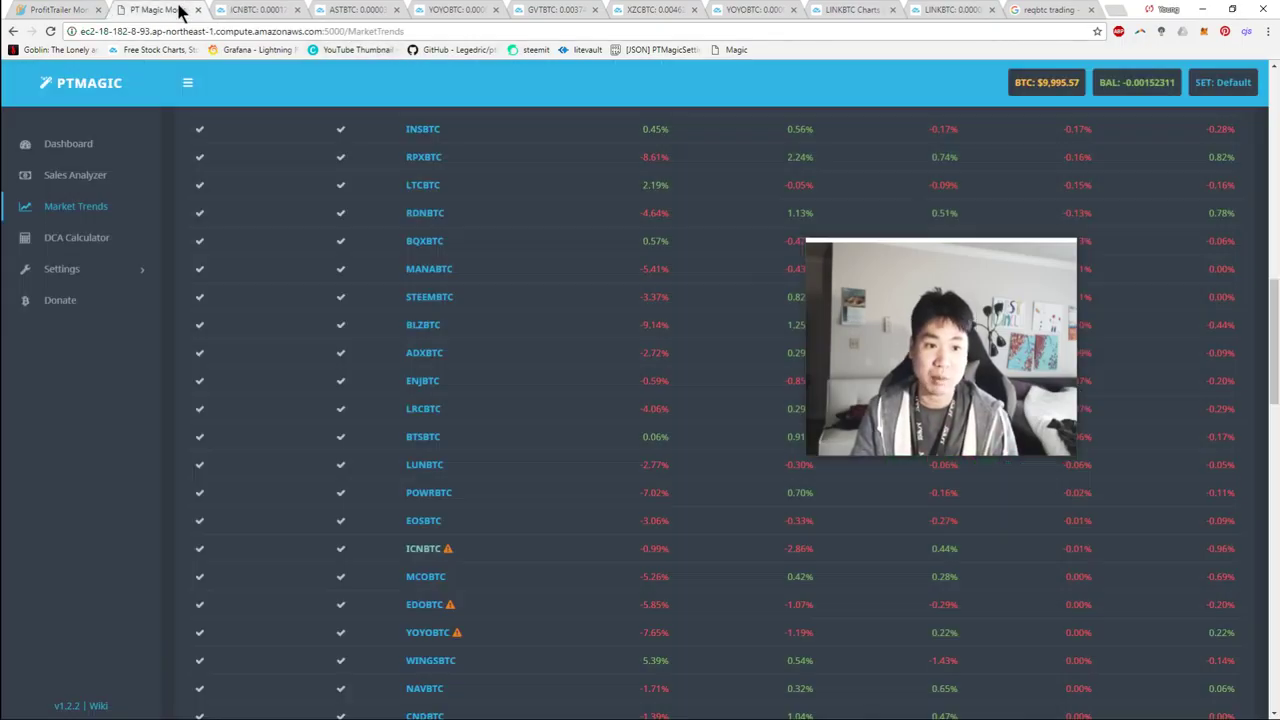
{"action": "left_click", "coordinate": [90, 150]}
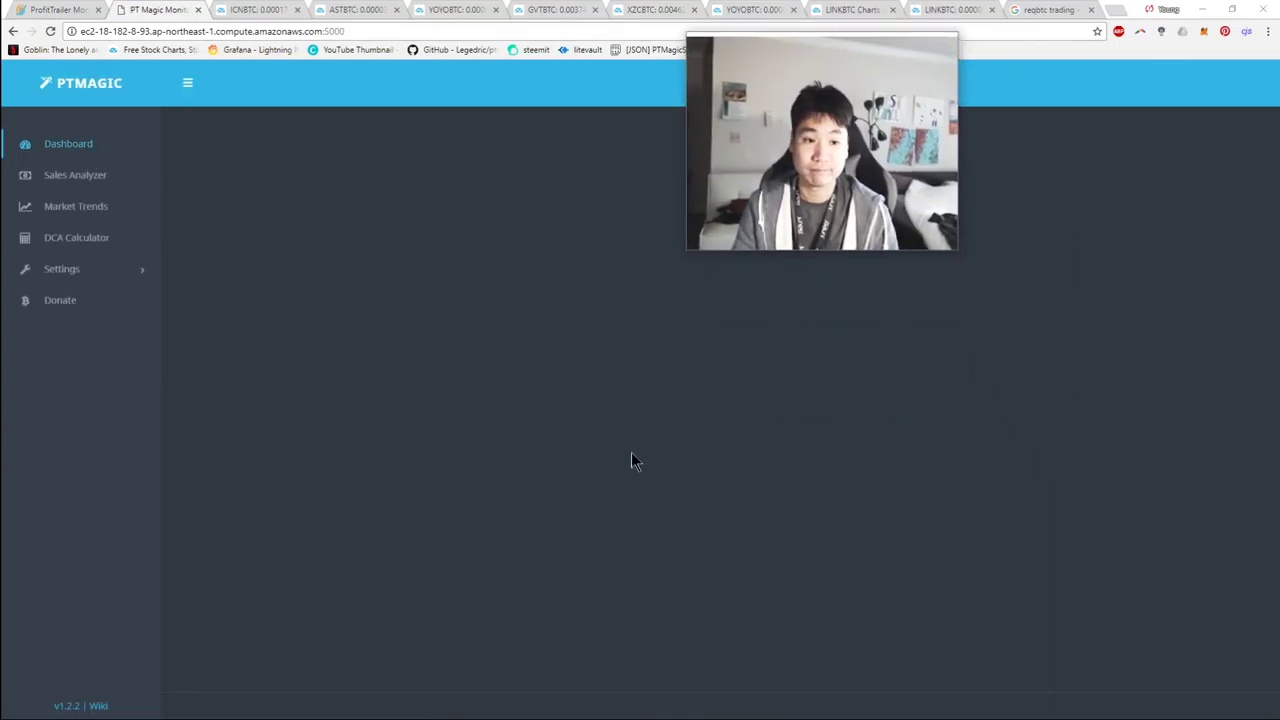
{"action": "scroll", "coordinate": [631, 460], "scroll_direction": "down", "scroll_amount": 1}
{"action": "mouse_move", "coordinate": [676, 570]}
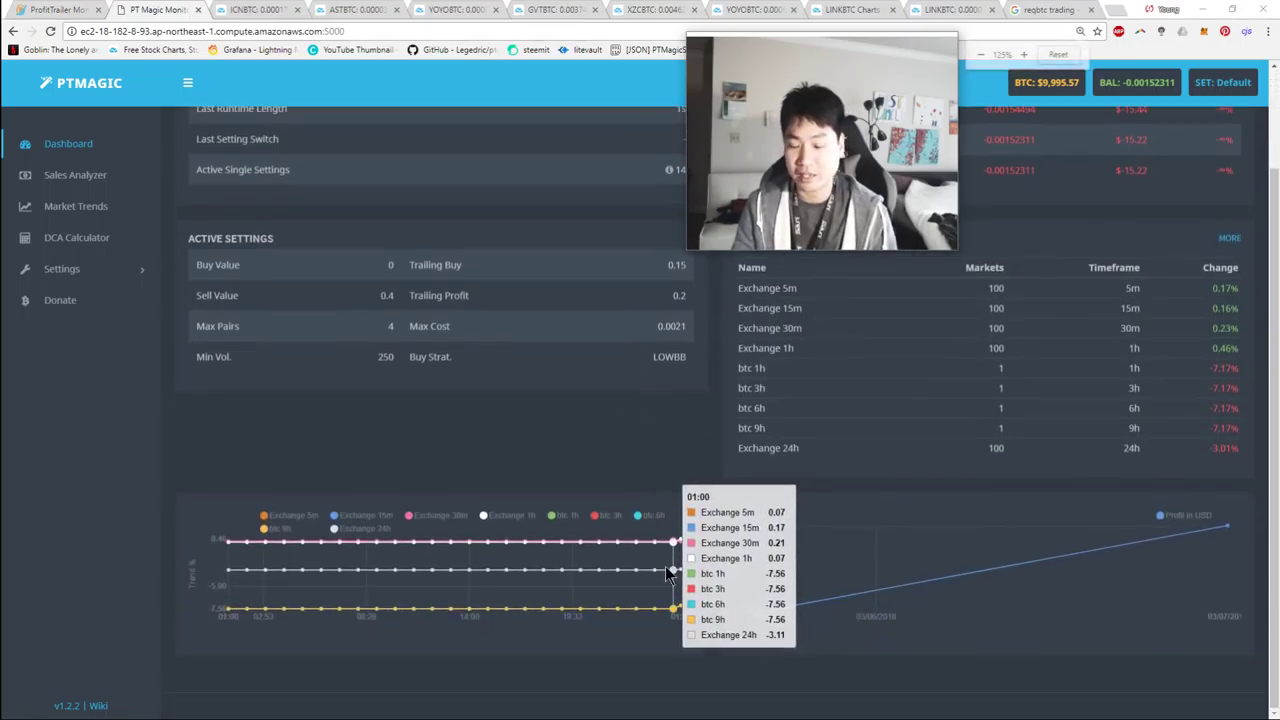
{"action": "key", "text": "ctrl+plus"}
{"action": "key", "text": "ctrl+plus"}
{"action": "key", "text": "ctrl+plus"}
{"action": "scroll", "coordinate": [680, 590], "scroll_direction": "down", "scroll_amount": 5}
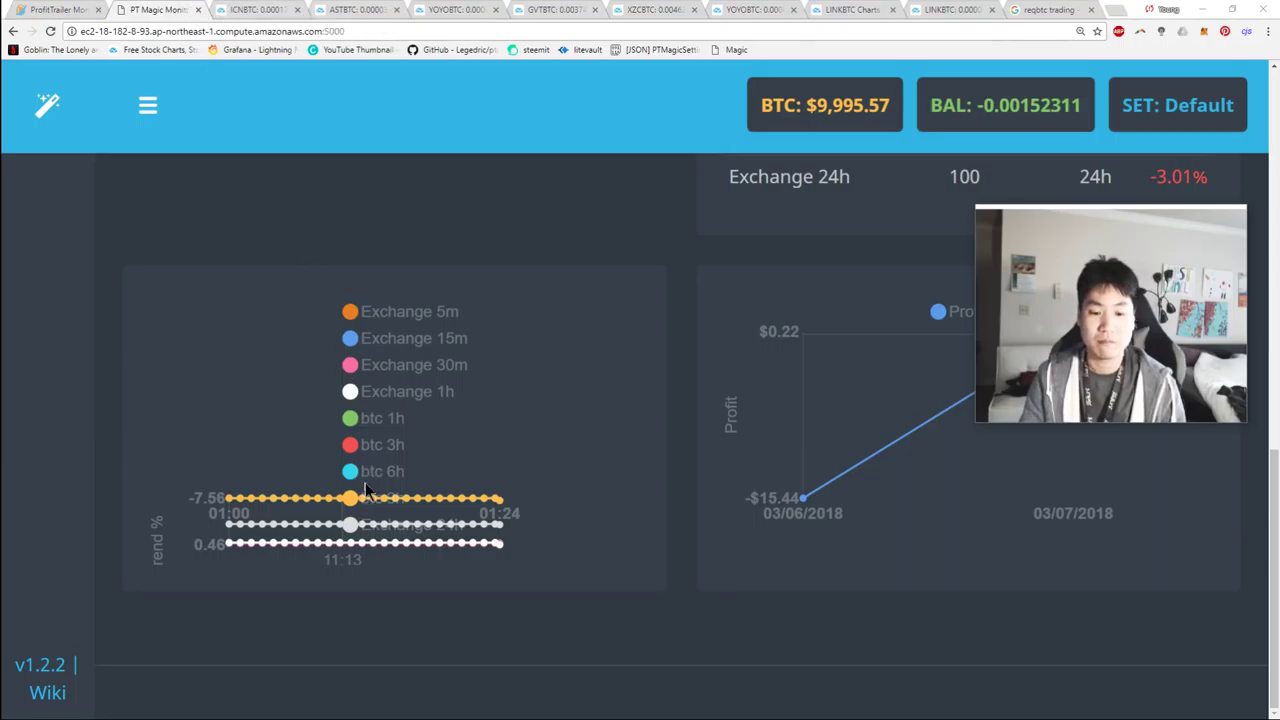
{"action": "key", "text": "ctrl+minus"}
{"action": "key", "text": "ctrl+minus"}
{"action": "key", "text": "ctrl+minus"}
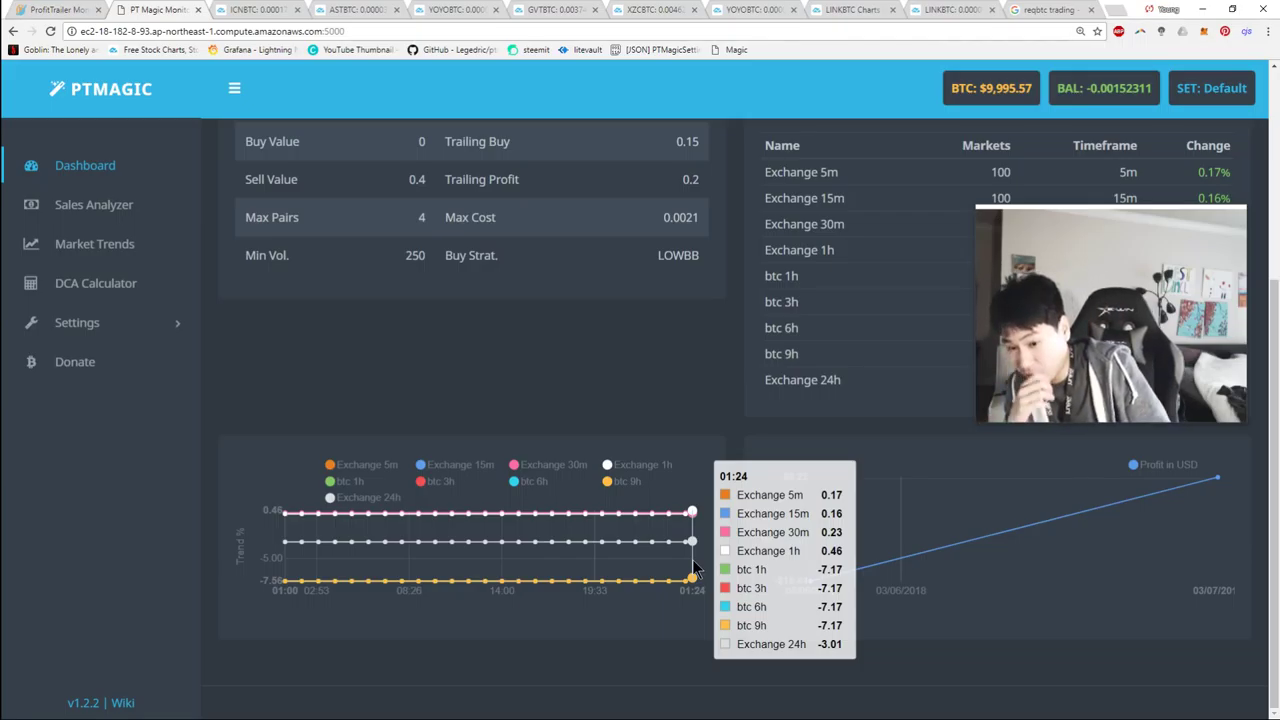
{"action": "scroll", "coordinate": [697, 568], "scroll_direction": "up", "scroll_amount": 3}
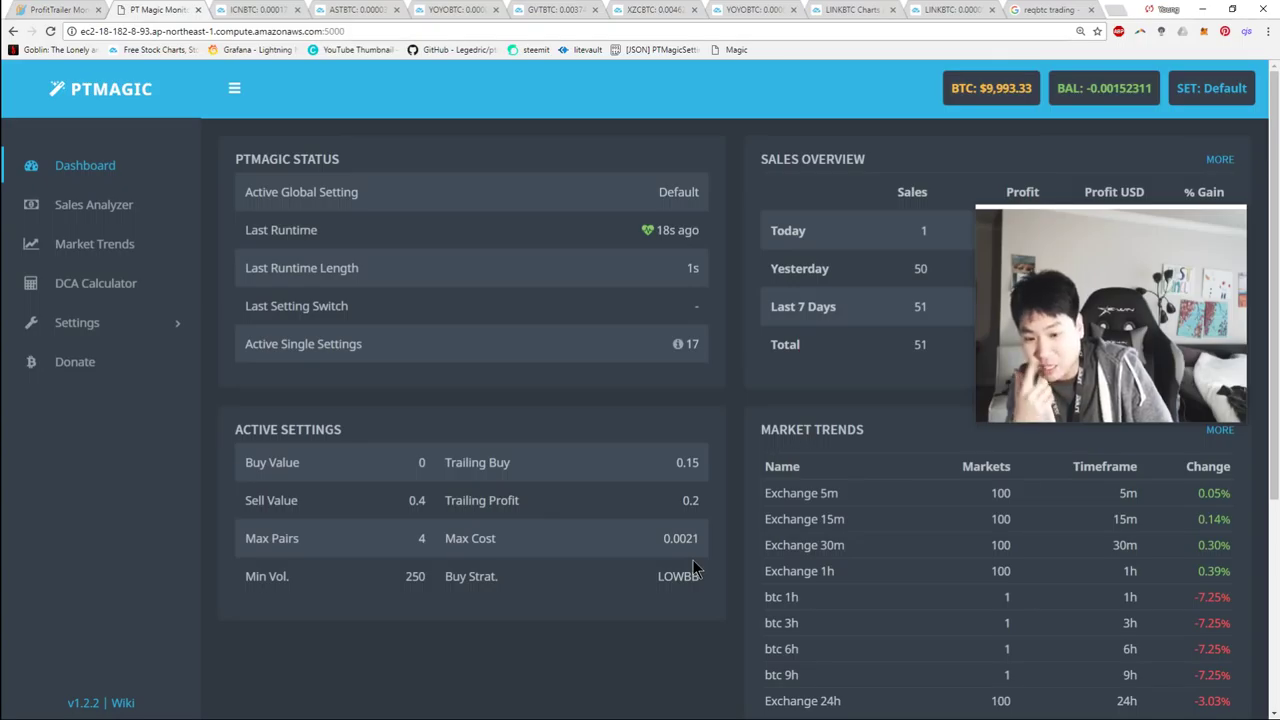
{"action": "scroll", "coordinate": [697, 568], "scroll_direction": "down", "scroll_amount": 3}
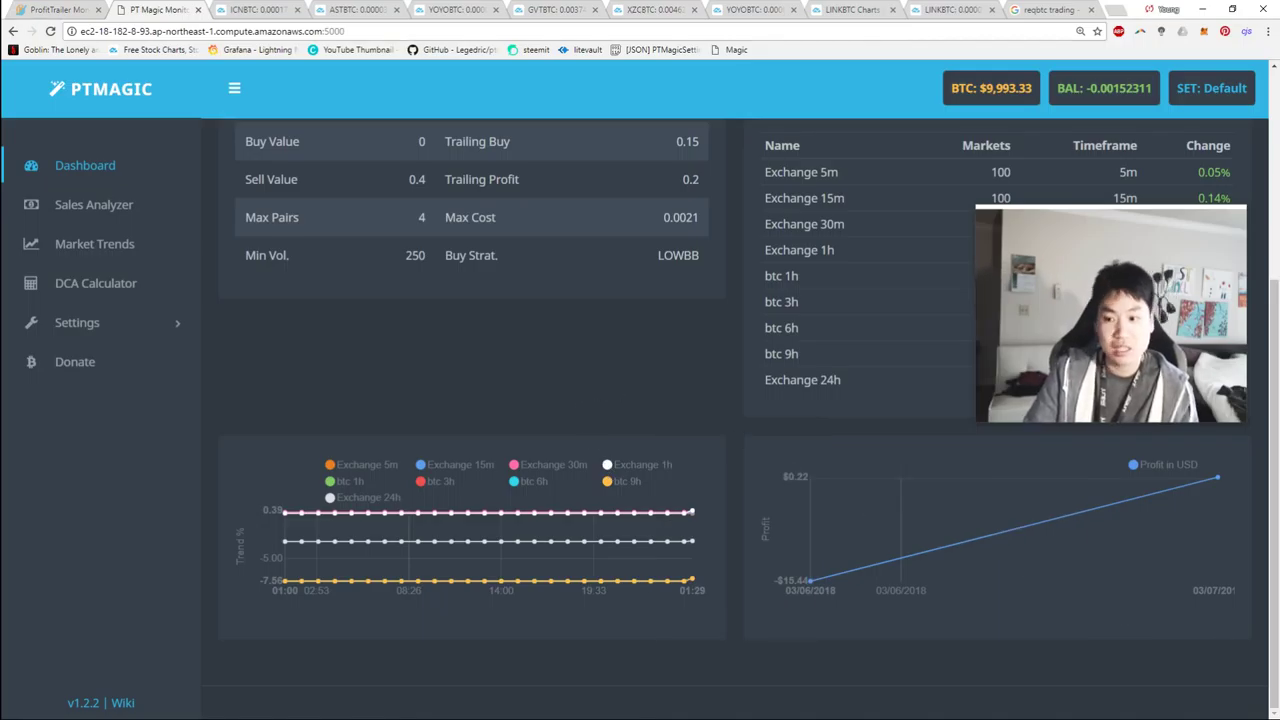
Step: Bring the settings.analyzer.json editor forward and scroll to its SingleMarketSettings section
{"action": "key", "text": "alt+Tab"}
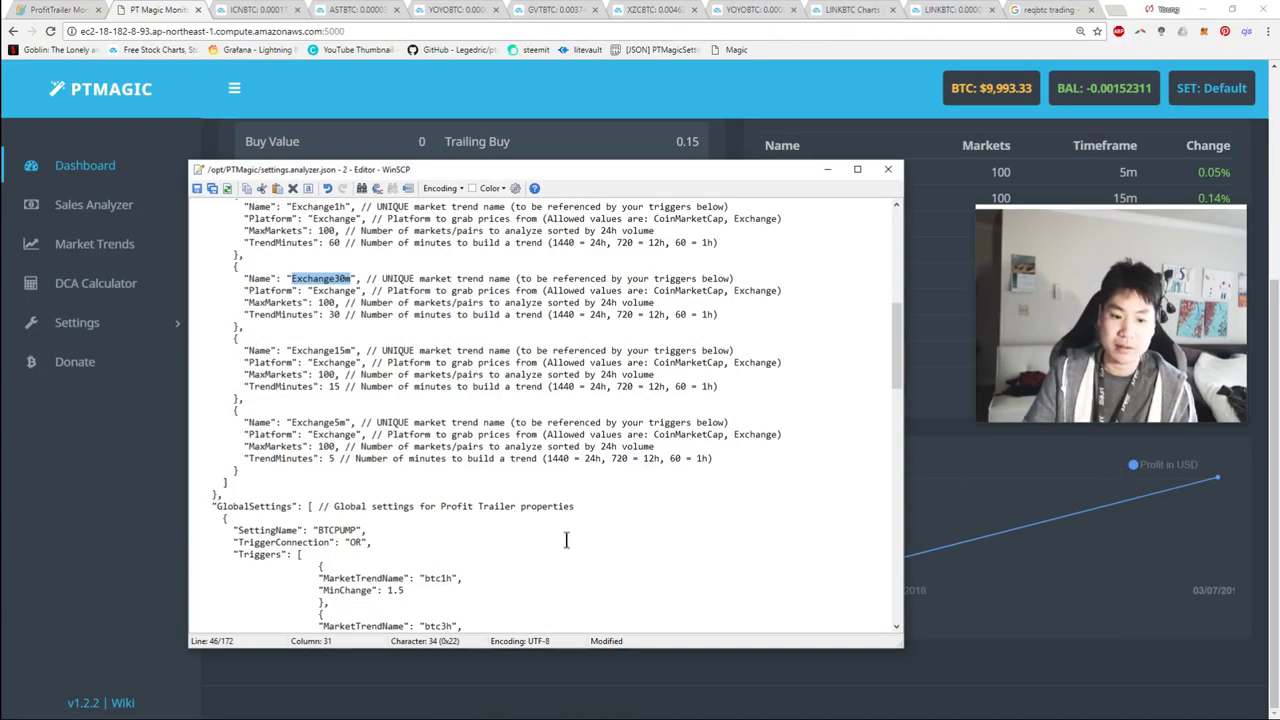
{"action": "scroll", "coordinate": [566, 540], "scroll_direction": "down", "scroll_amount": 16}
{"action": "scroll", "coordinate": [540, 520], "scroll_direction": "up", "scroll_amount": 9}
{"action": "scroll", "coordinate": [536, 520], "scroll_direction": "down", "scroll_amount": 4}
{"action": "left_click", "coordinate": [536, 508]}
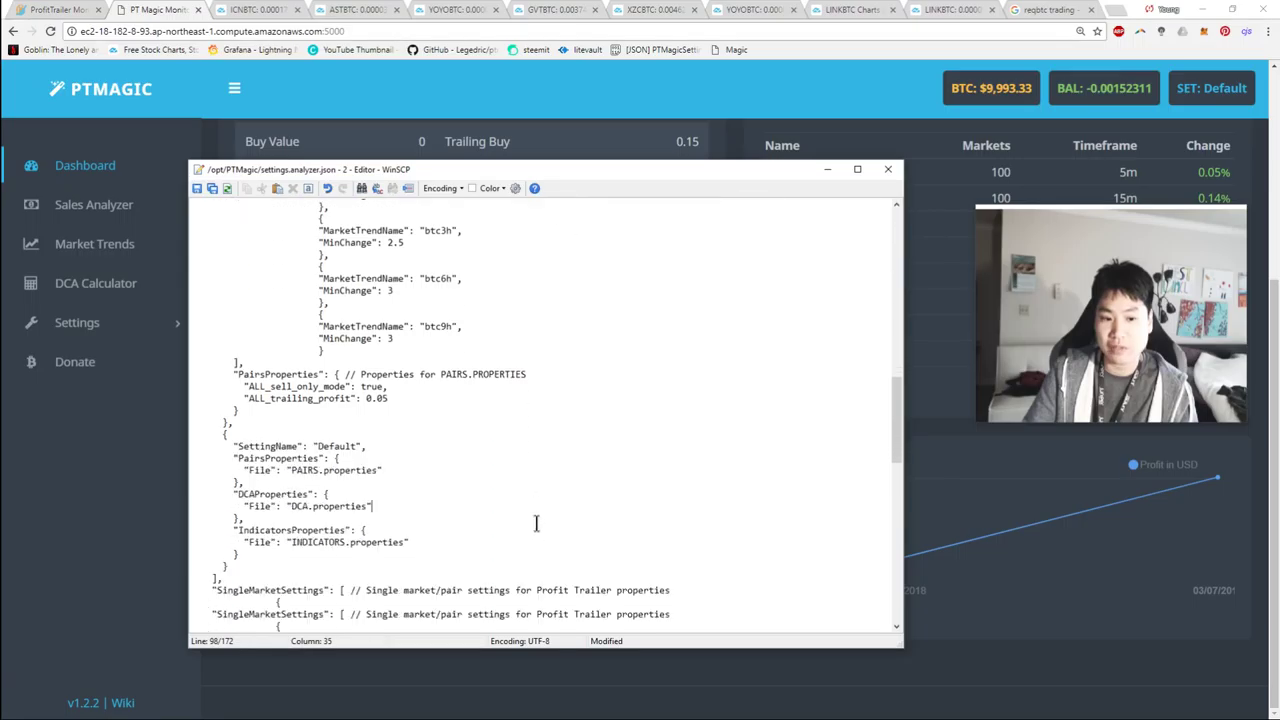
{"action": "scroll", "coordinate": [536, 524], "scroll_direction": "down", "scroll_amount": 14}
{"action": "scroll", "coordinate": [445, 350], "scroll_direction": "up", "scroll_amount": 7}
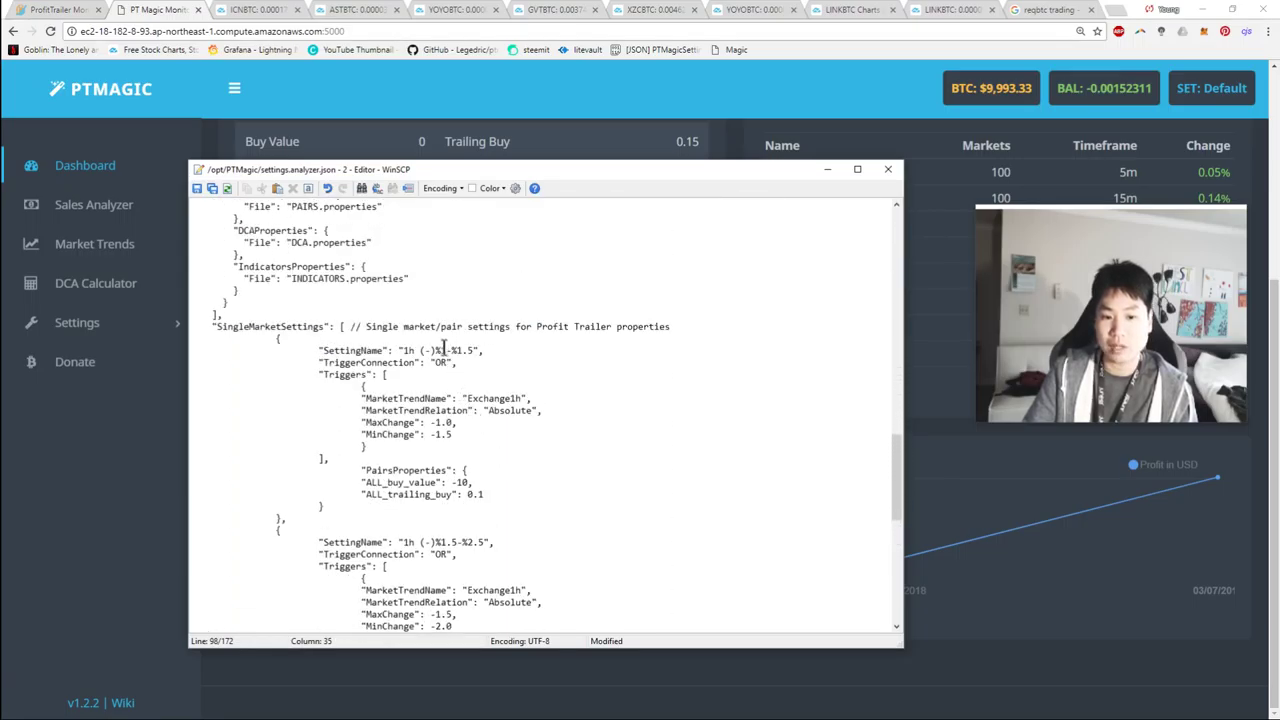
{"action": "left_click", "coordinate": [35, 12]}
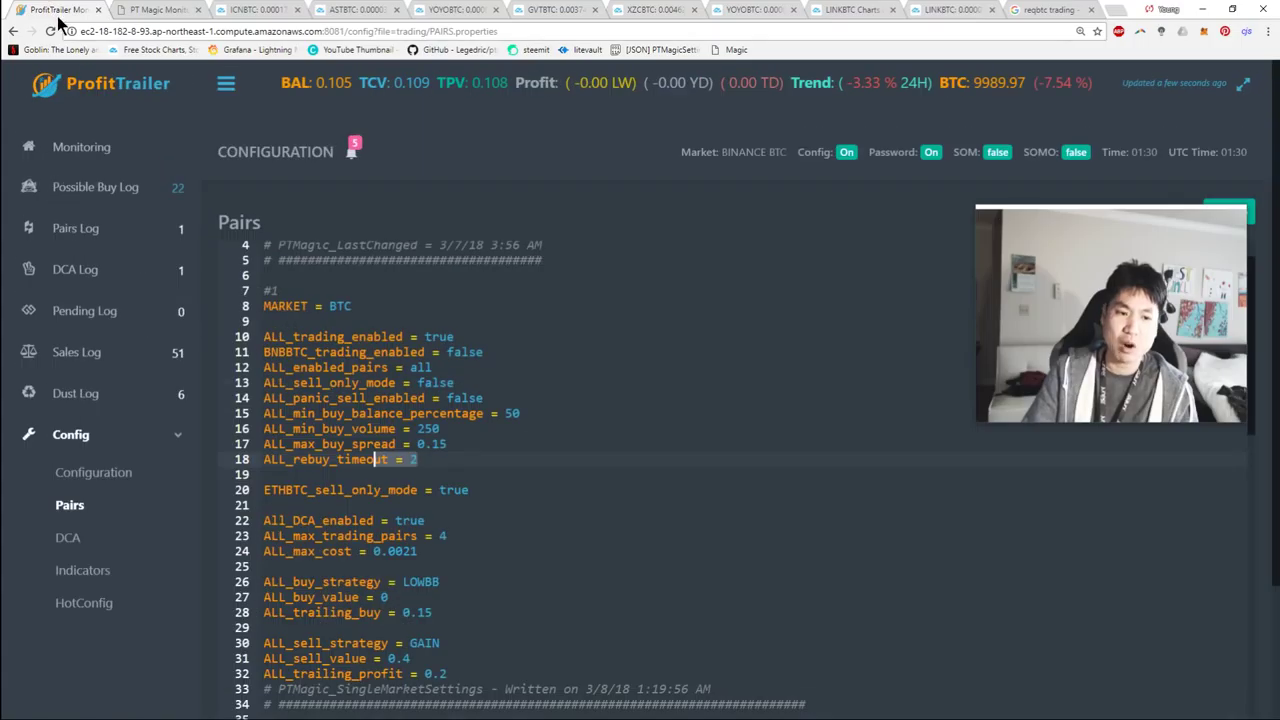
Step: Open ProfitTrailer's Sales Log and highlight the sales rows from row 9 onward
{"action": "left_click", "coordinate": [107, 366]}
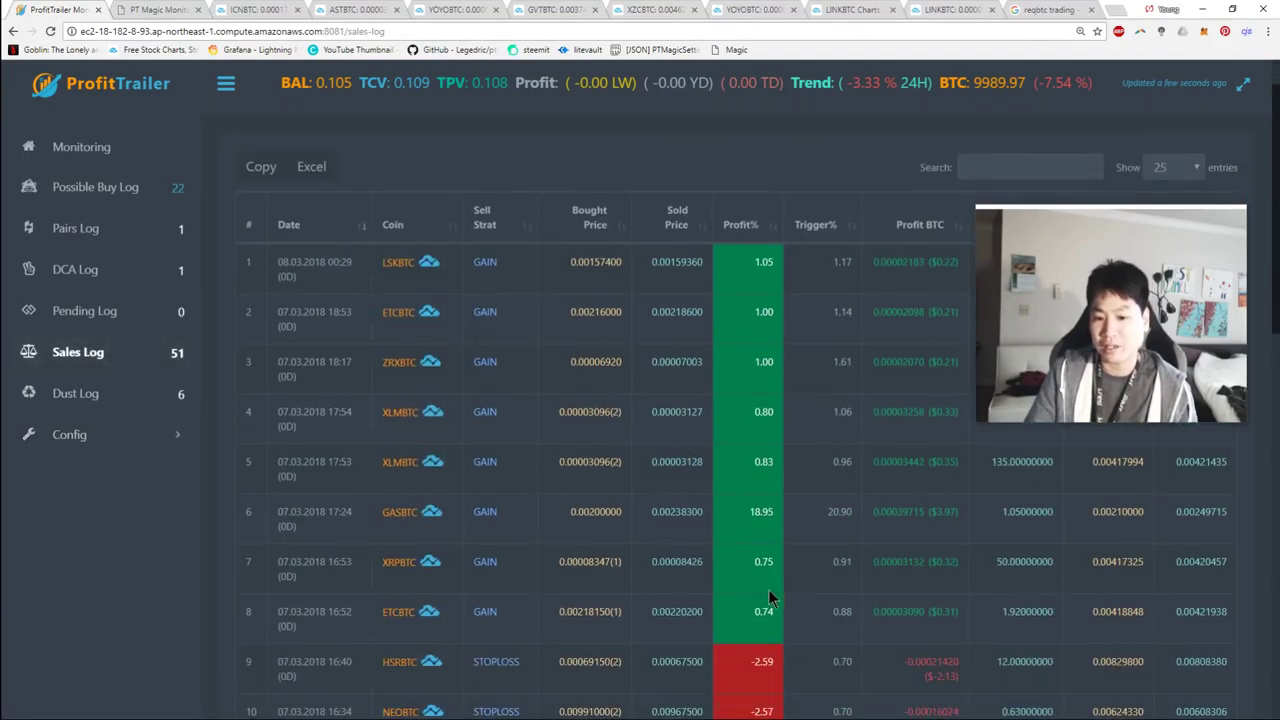
{"action": "left_click_drag", "start_coordinate": [768, 598], "coordinate": [320, 262]}
{"action": "scroll", "coordinate": [626, 479], "scroll_direction": "down", "scroll_amount": 3}
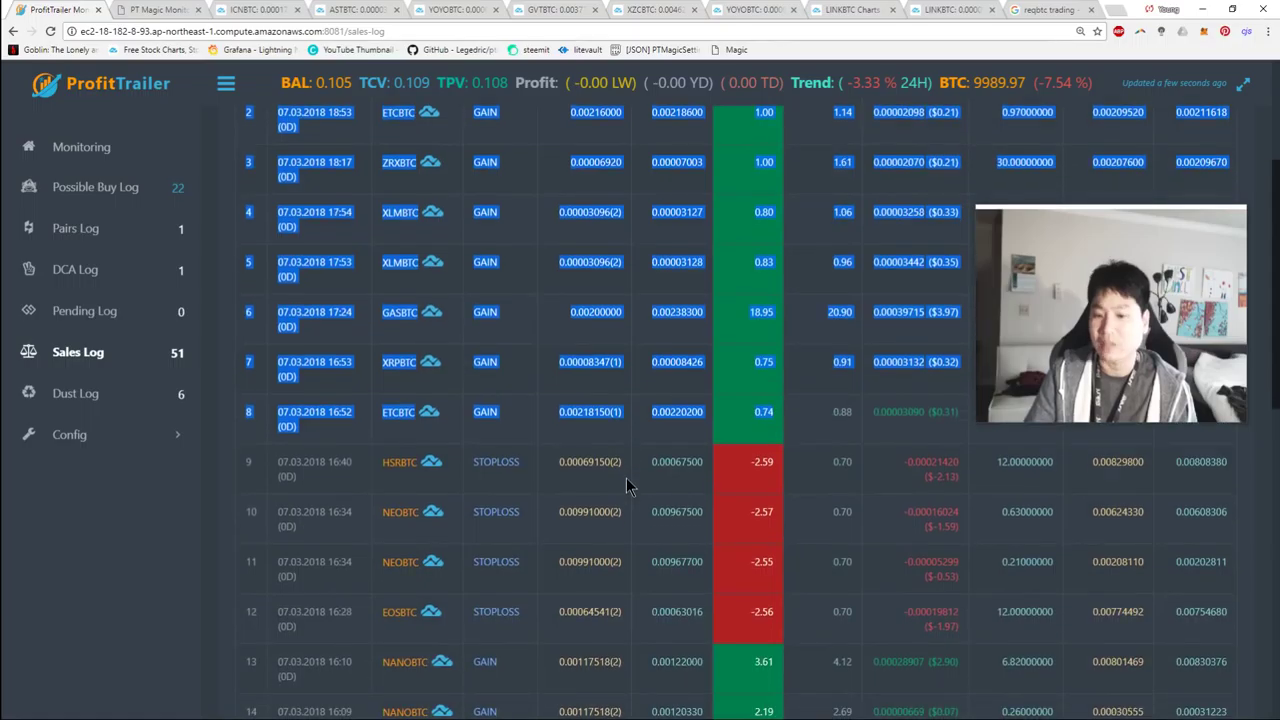
{"action": "left_click", "coordinate": [626, 486]}
{"action": "left_click_drag", "start_coordinate": [272, 459], "coordinate": [793, 578]}
{"action": "scroll", "coordinate": [700, 578], "scroll_direction": "down", "scroll_amount": 4}
{"action": "scroll", "coordinate": [793, 578], "scroll_direction": "down", "scroll_amount": 3}
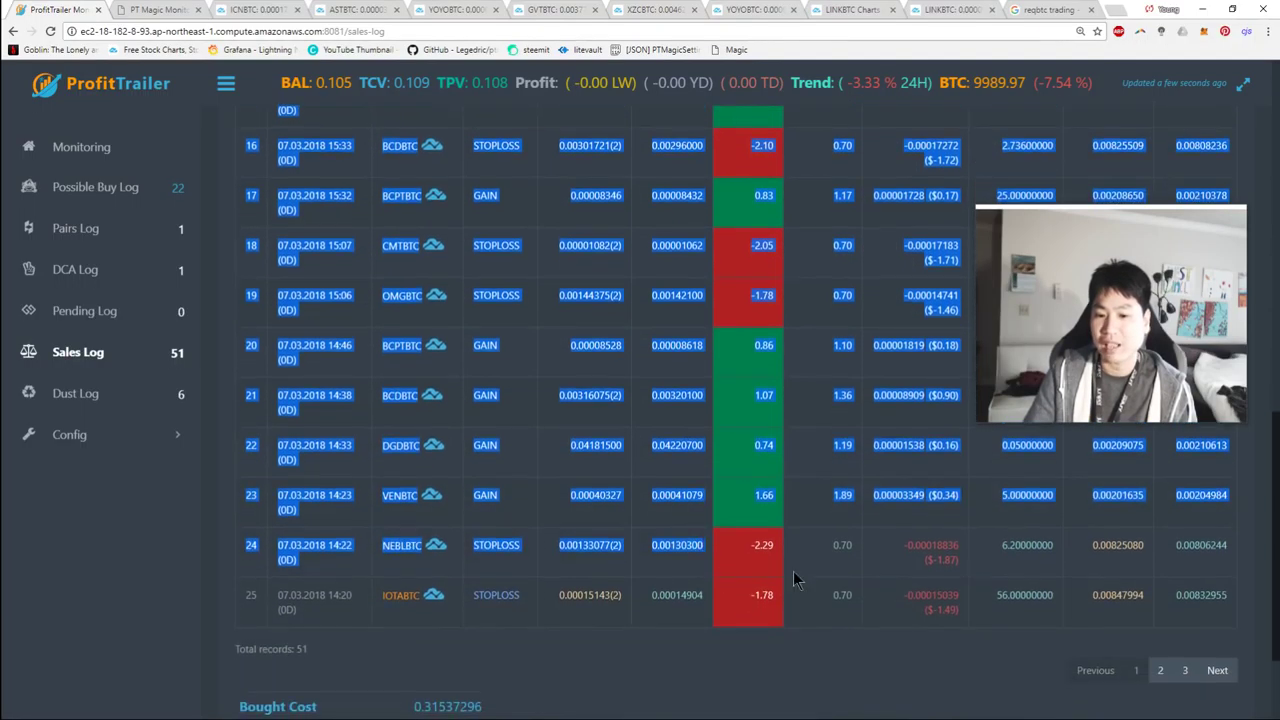
Step: Browse the second page of the 52 sales, then return to the first page
{"action": "left_click", "coordinate": [1158, 670]}
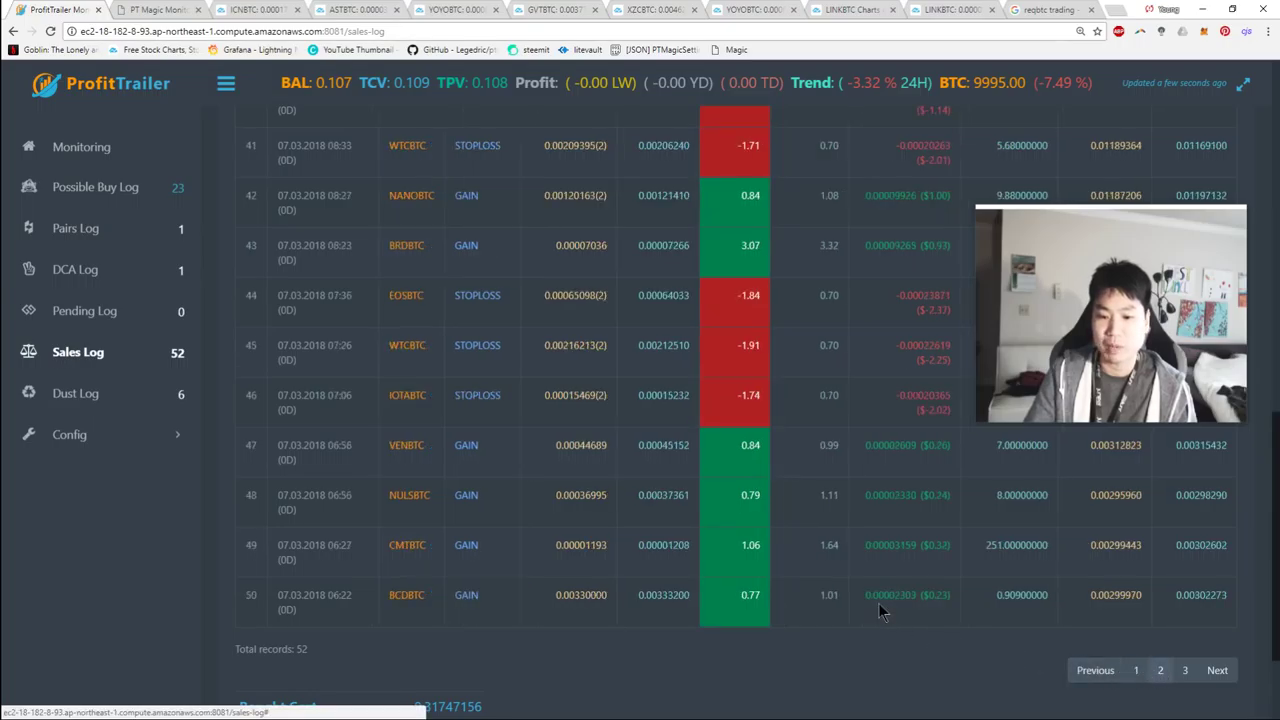
{"action": "scroll", "coordinate": [878, 603], "scroll_direction": "up", "scroll_amount": 8}
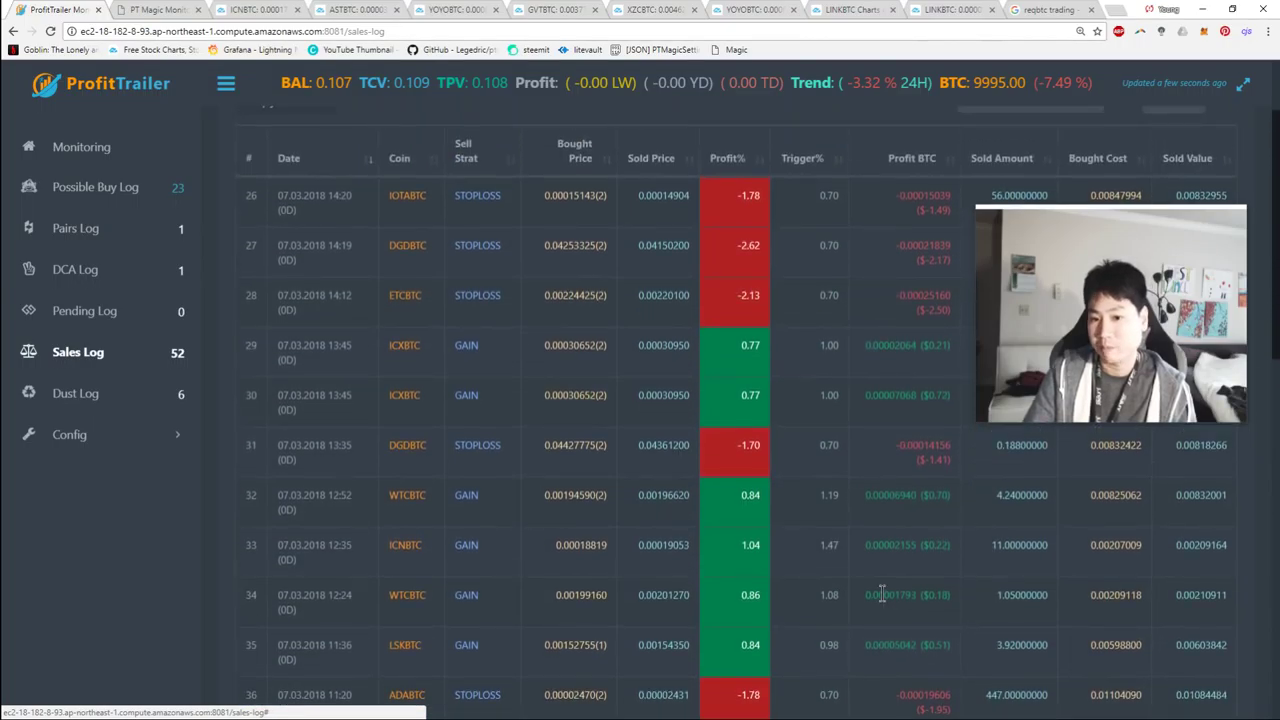
{"action": "scroll", "coordinate": [882, 594], "scroll_direction": "down", "scroll_amount": 8}
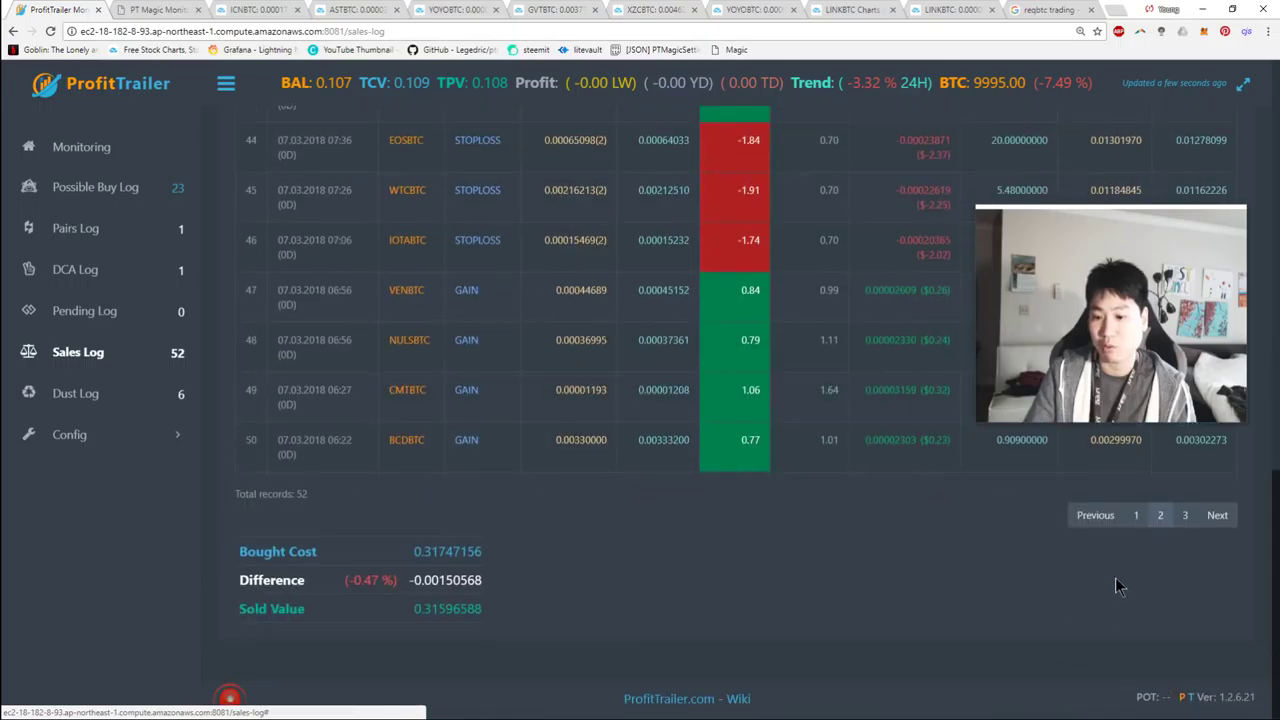
{"action": "left_click", "coordinate": [1136, 515]}
{"action": "scroll", "coordinate": [894, 531], "scroll_direction": "up", "scroll_amount": 8}
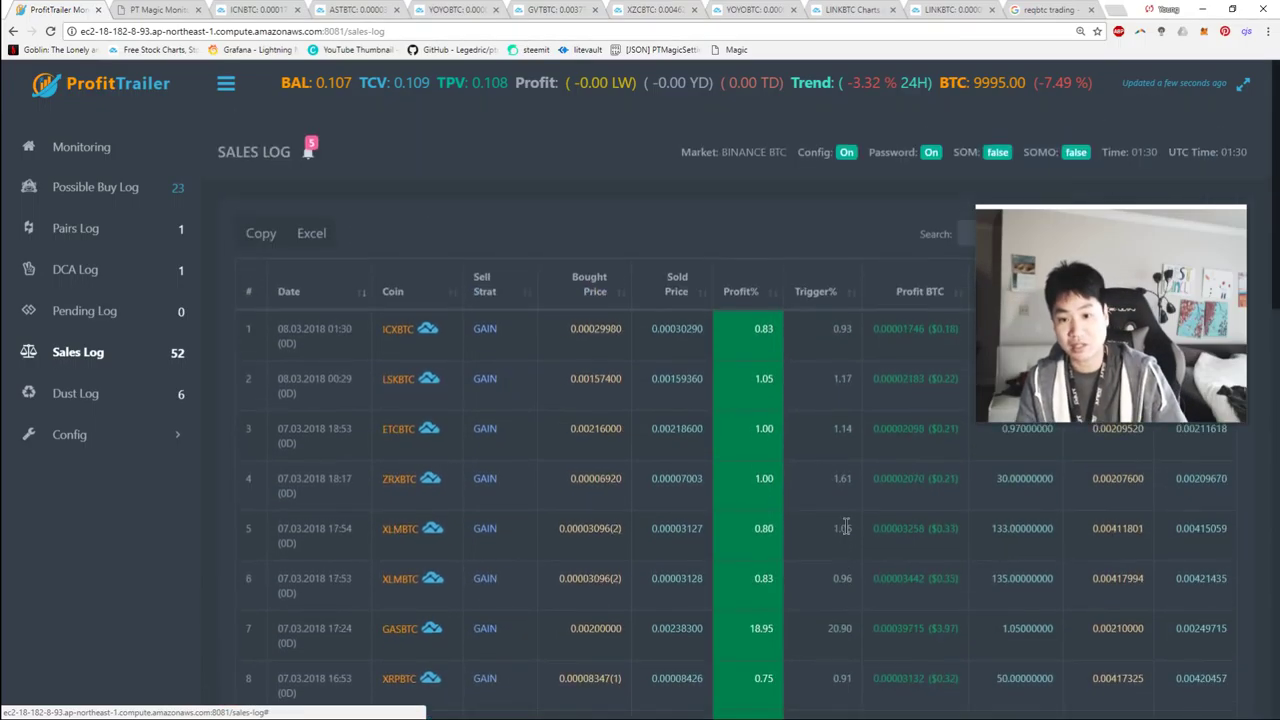
{"action": "scroll", "coordinate": [826, 633], "scroll_direction": "down", "scroll_amount": 1}
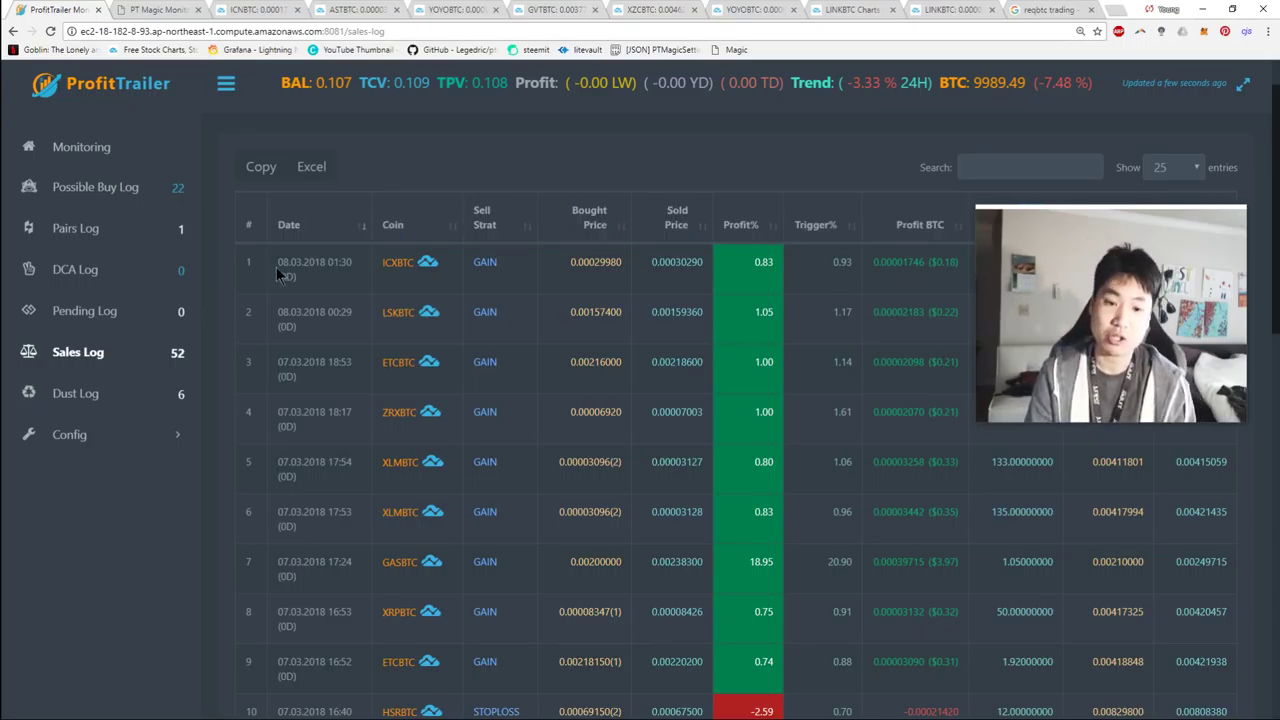
Step: Return to settings.analyzer.json in WinSCP and highlight Absolute in the '1h (-)%1-%1.5' Exchange1h trigger
{"action": "key", "text": "alt+Tab"}
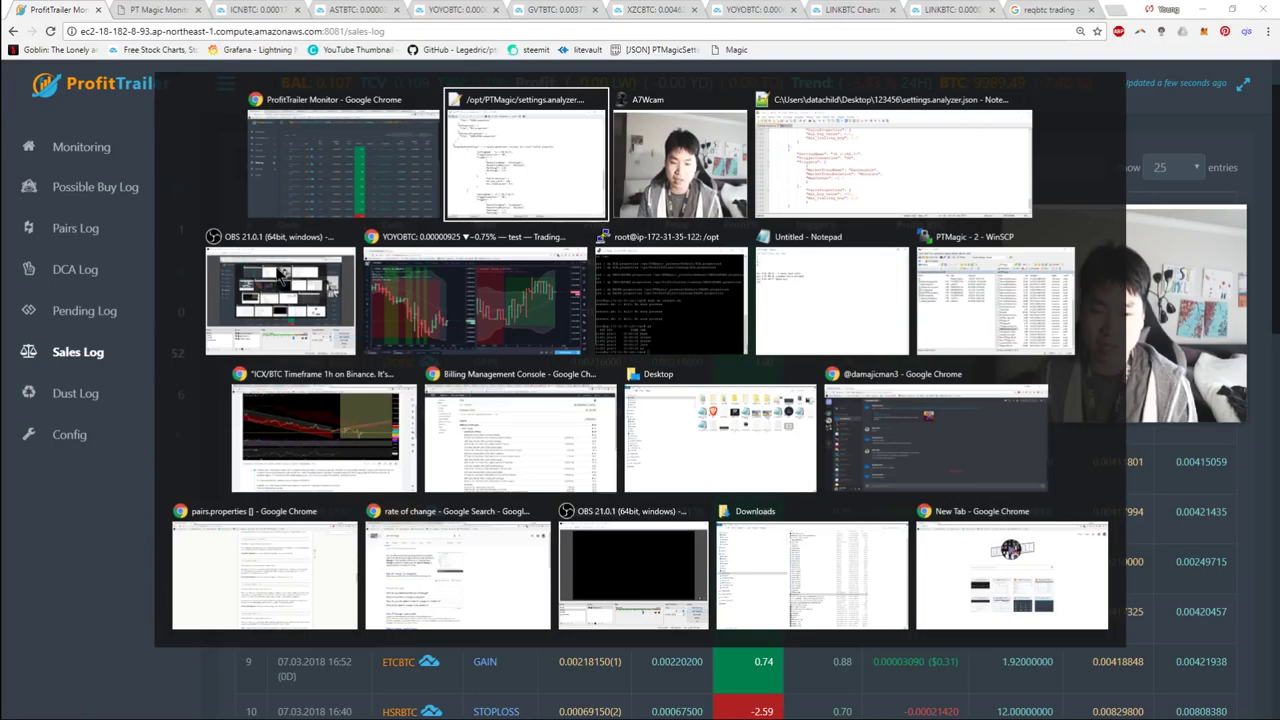
{"action": "scroll", "coordinate": [522, 338], "scroll_direction": "down", "scroll_amount": 2}
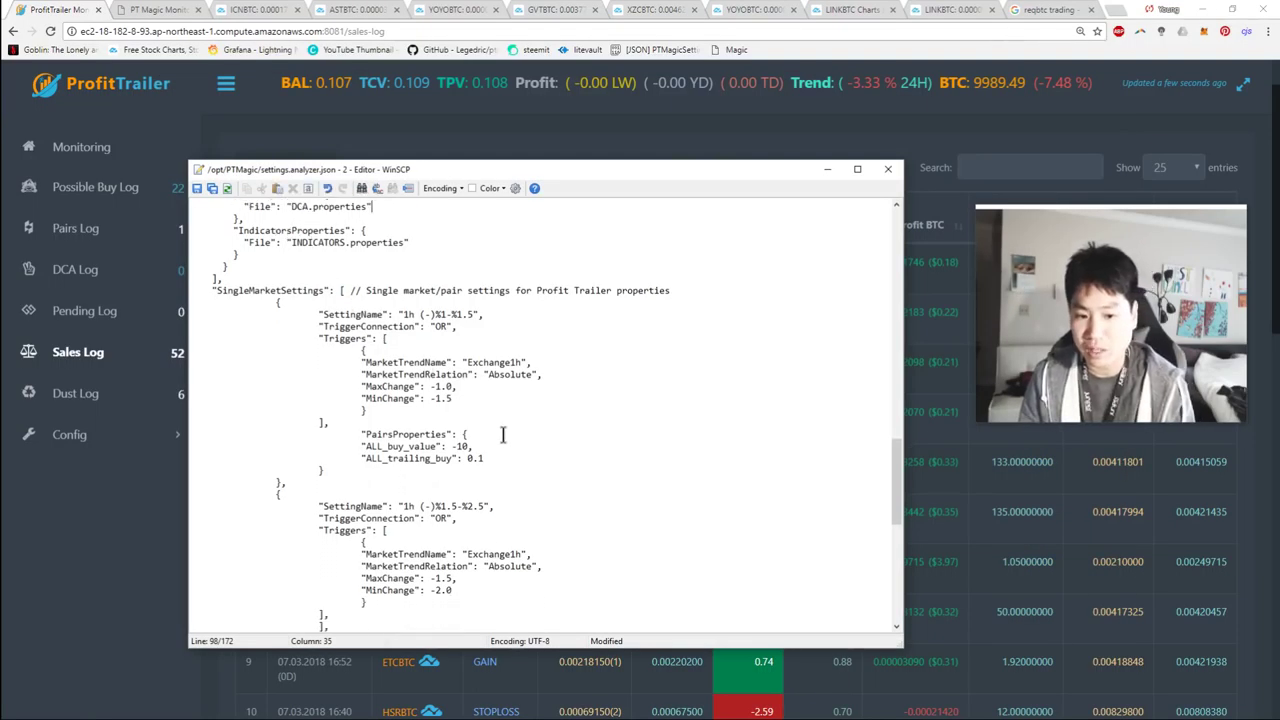
{"action": "double_click", "coordinate": [522, 338]}
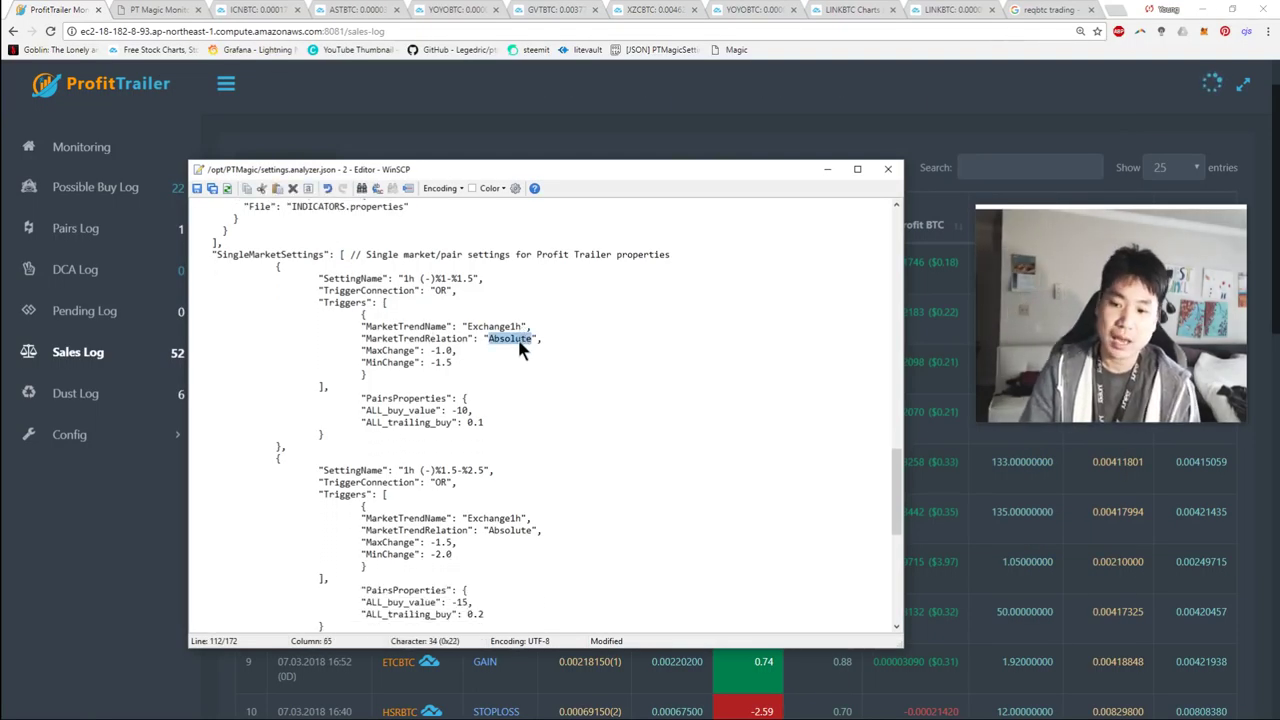